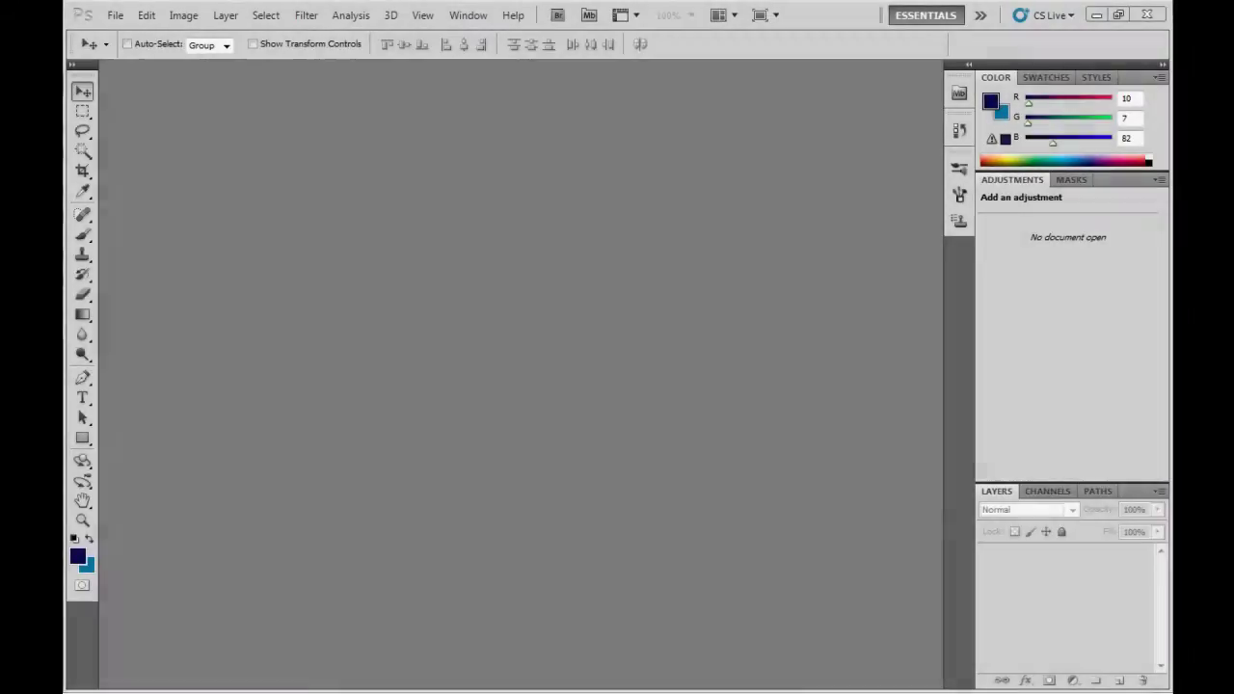
Create a new 500 × 500 pixel document, Untitled-1, with a white background.
left_click(115, 14)
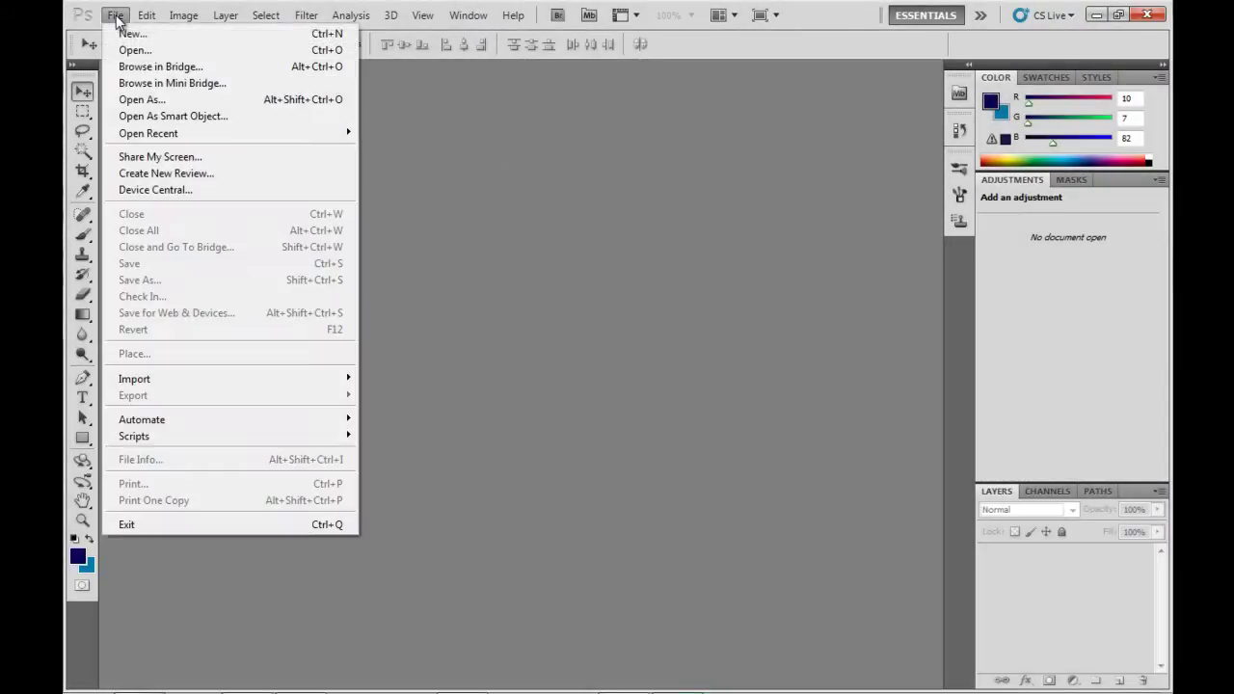
left_click(135, 32)
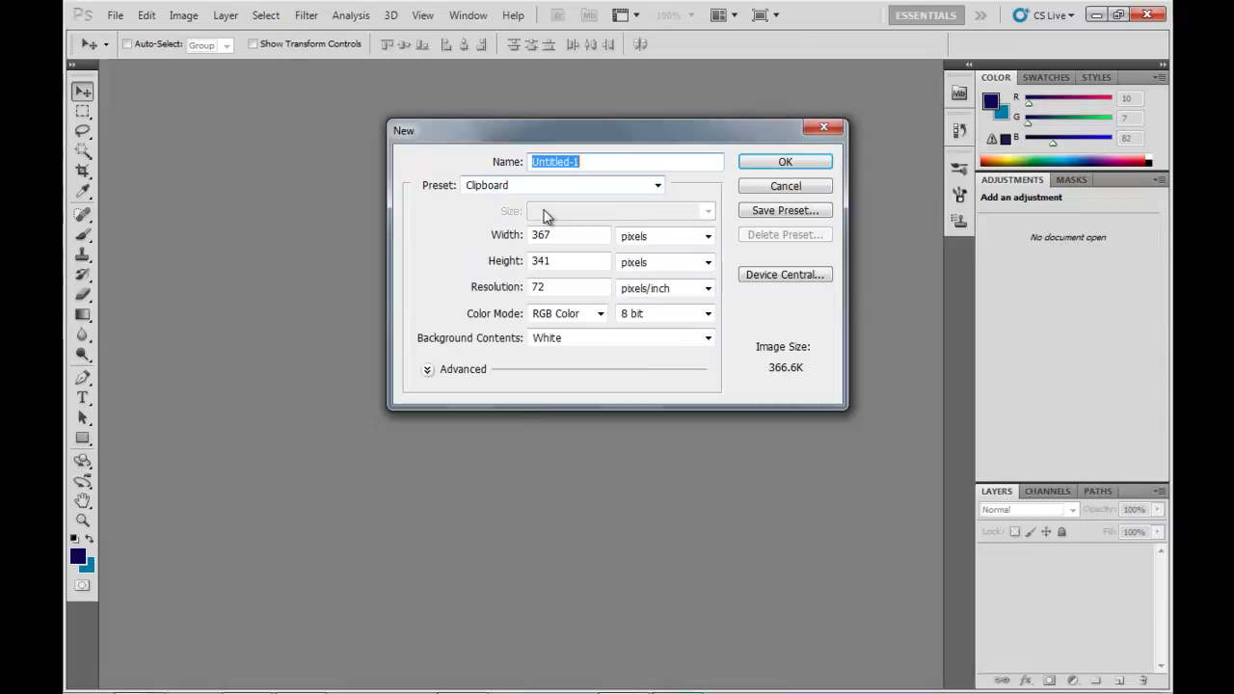
double_click(545, 235)
type("500")
key("Tab")
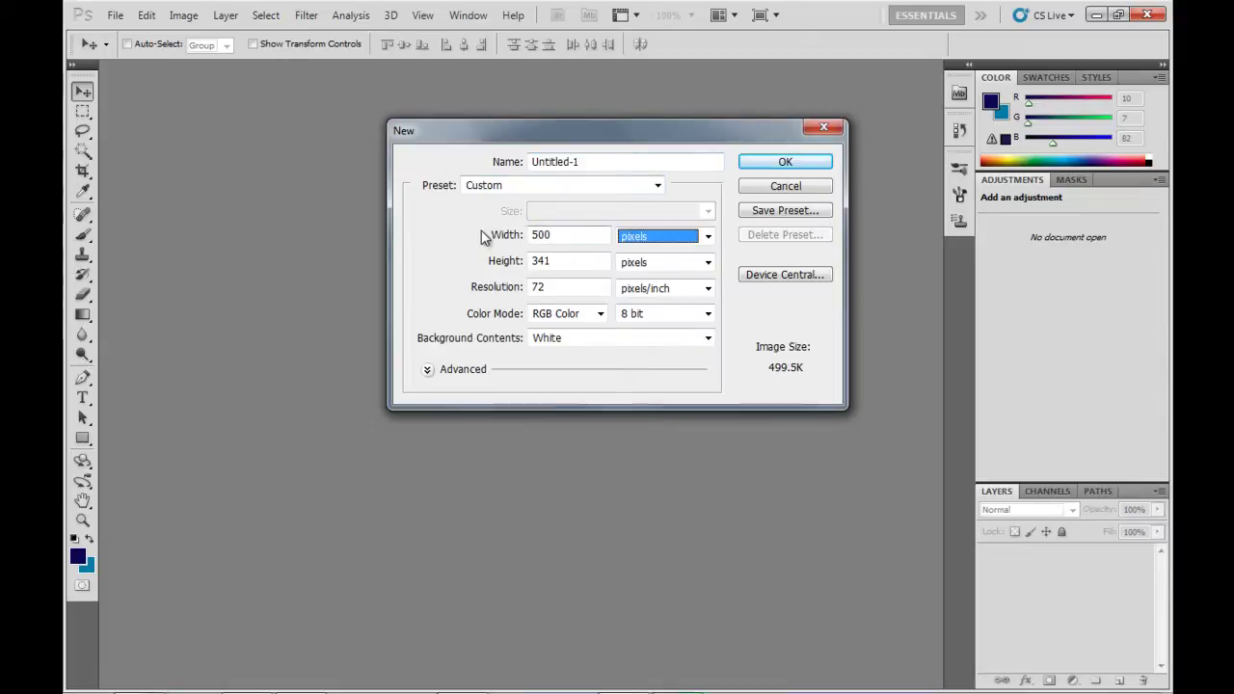
key("Tab")
type("500")
key("Return")
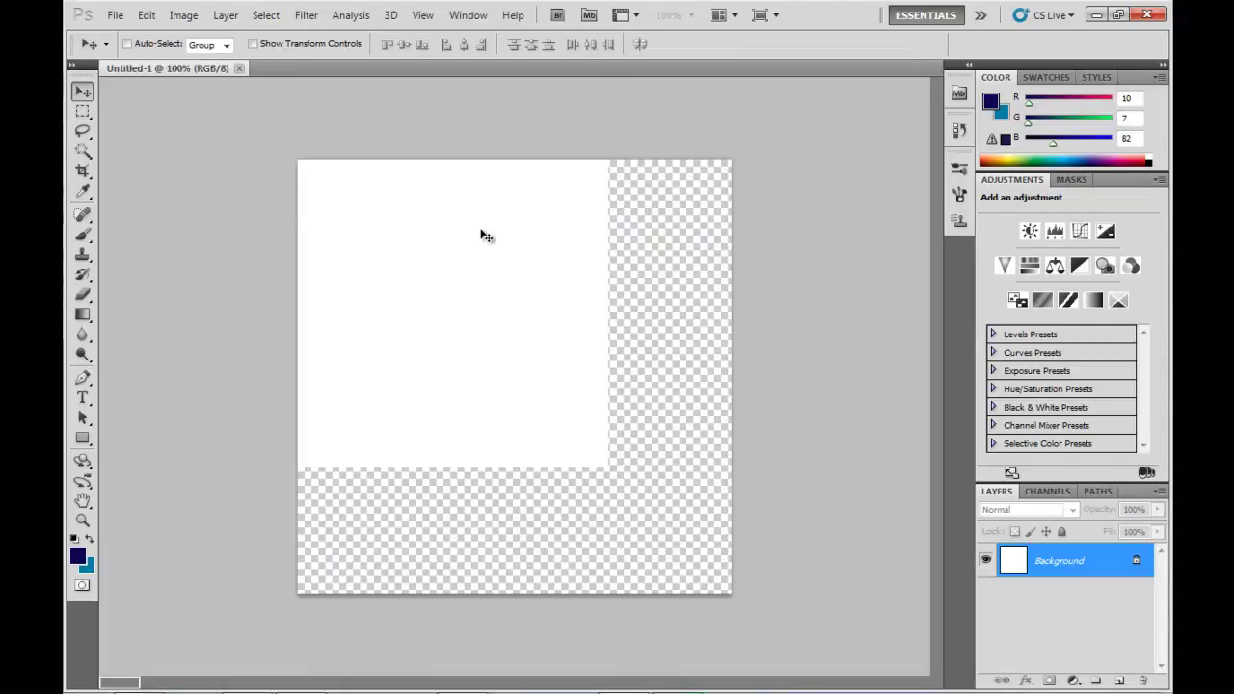
Fill the canvas with a linear gradient, light teal at top to dark navy at bottom.
left_click(83, 318)
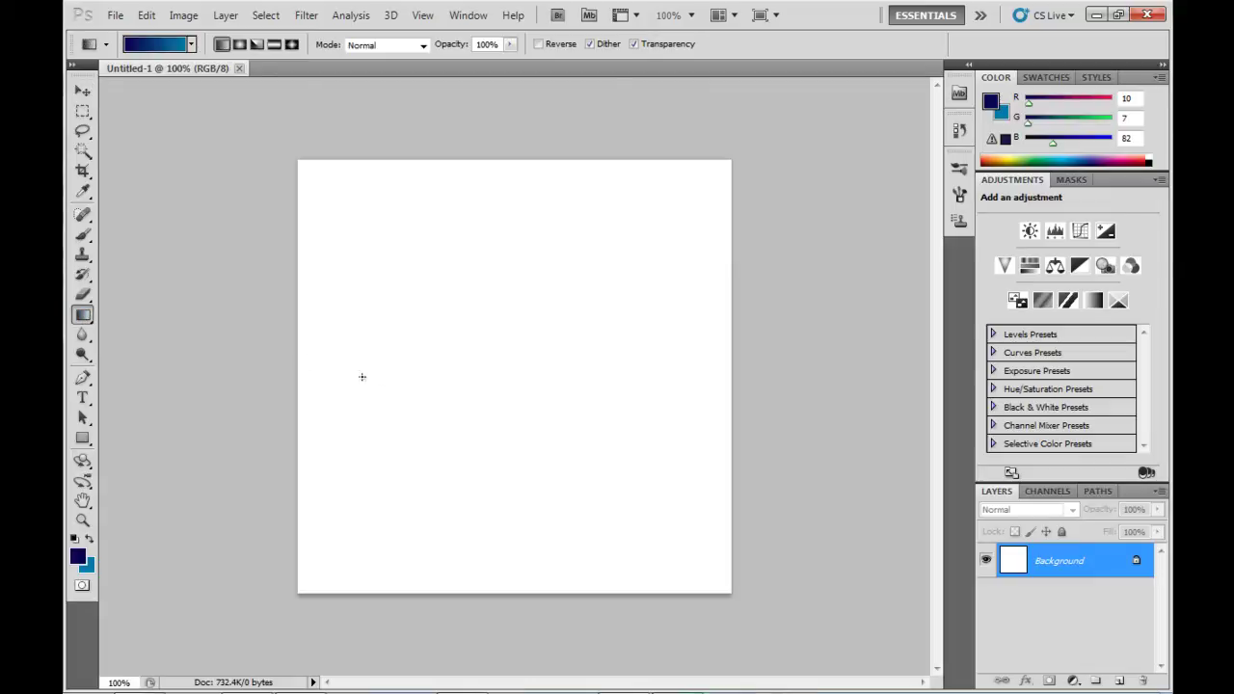
left_click_drag(501, 587, 497, 160)
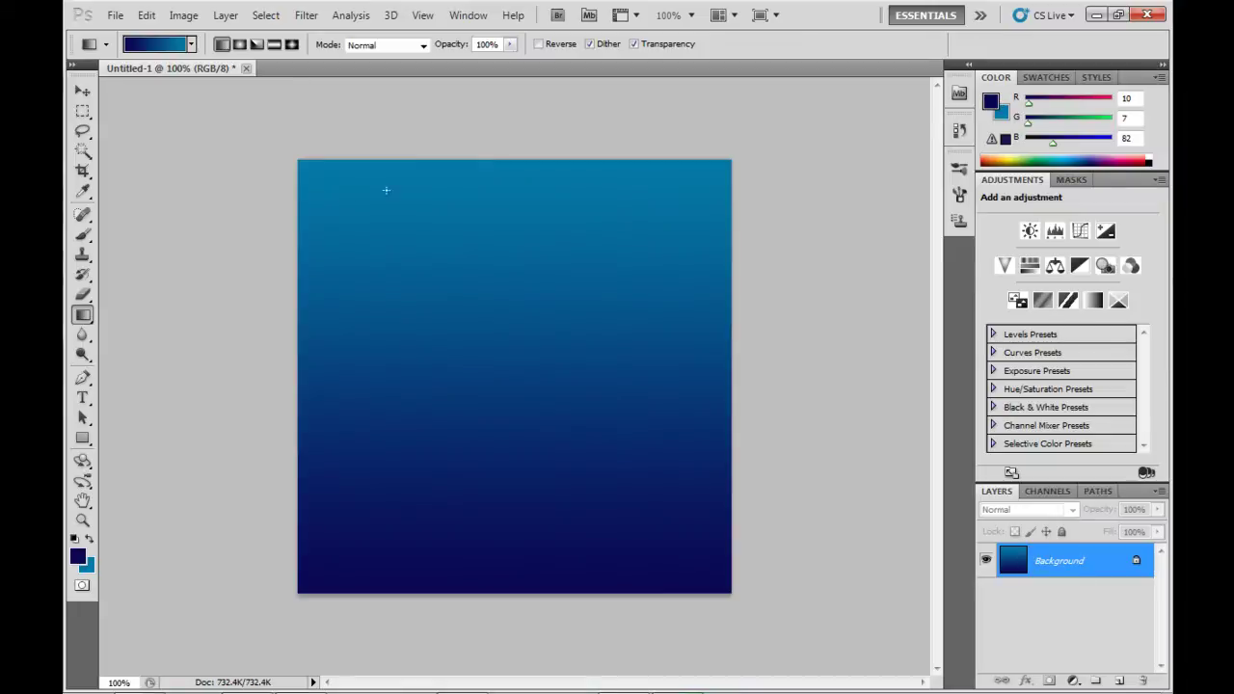
Add a new layer and type 'PSD' in capitals left of the canvas centre.
left_click(82, 397)
key("ctrl+shift+n")
key("Return")
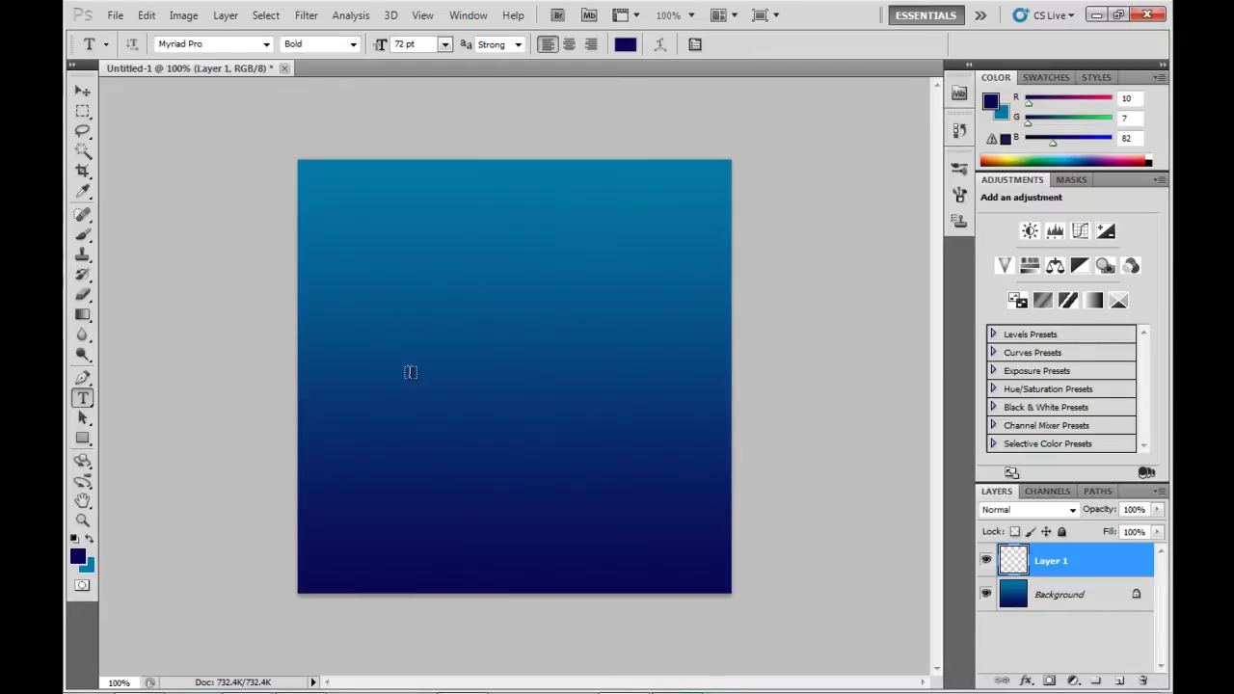
left_click(394, 370)
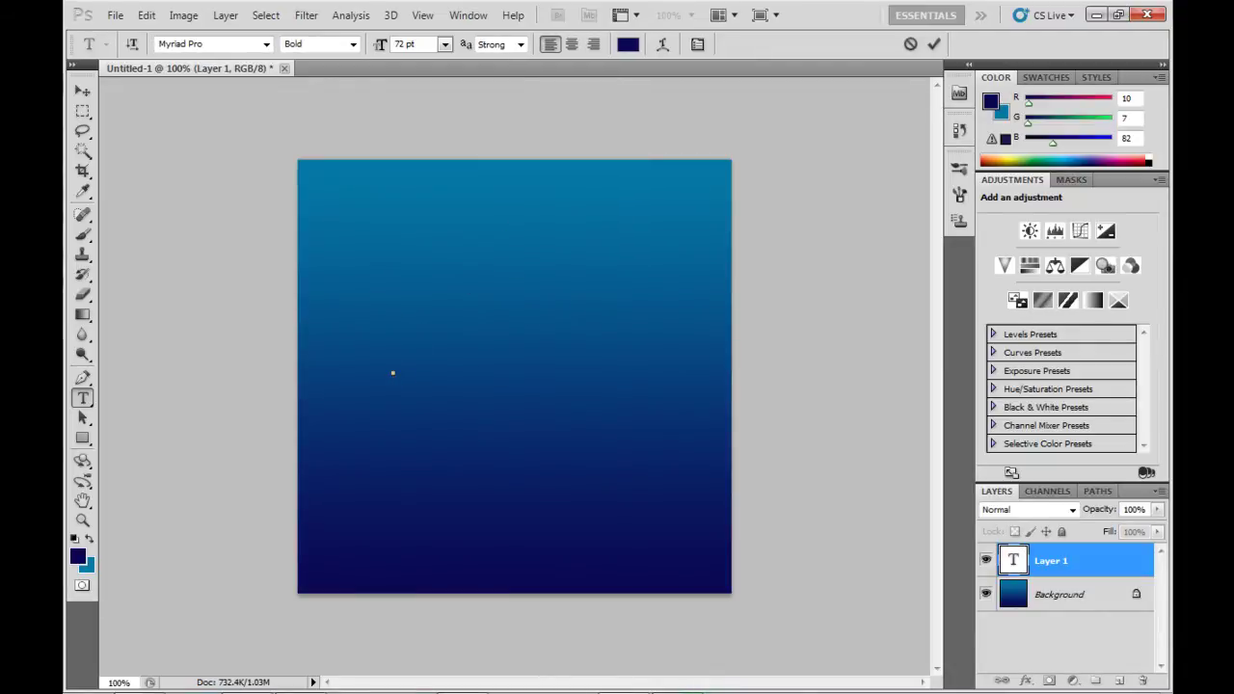
type("psd")
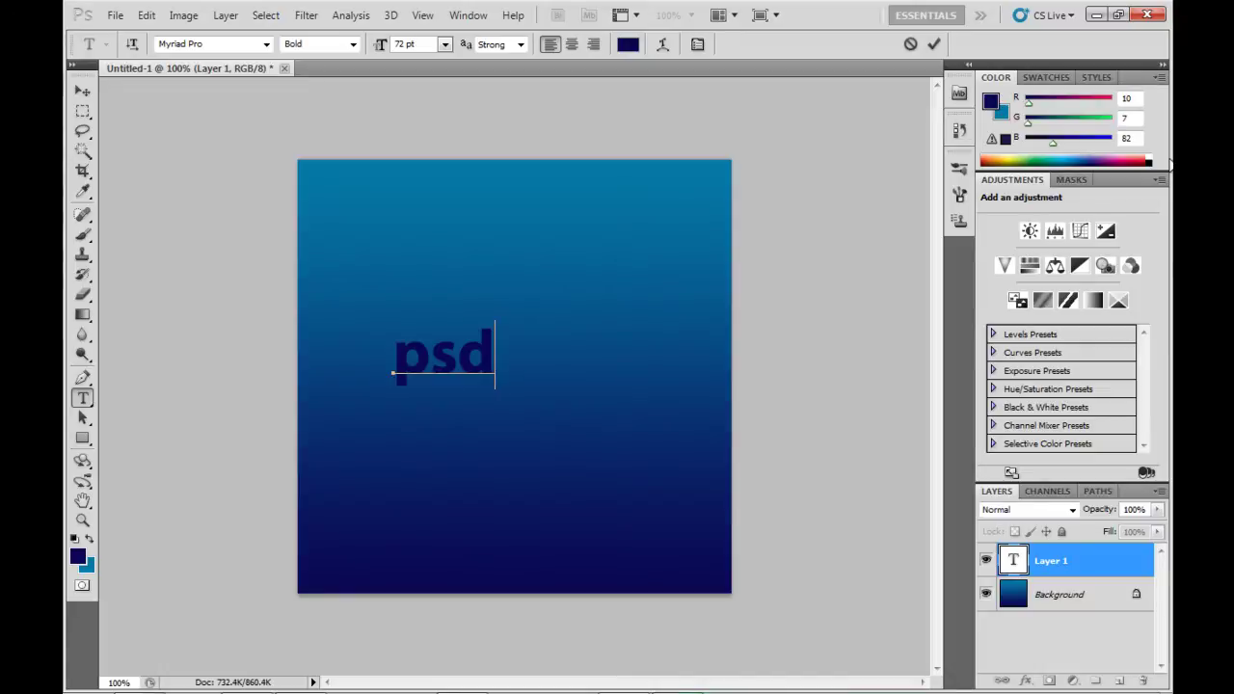
key("BackSpace")
key("BackSpace")
key("BackSpace")
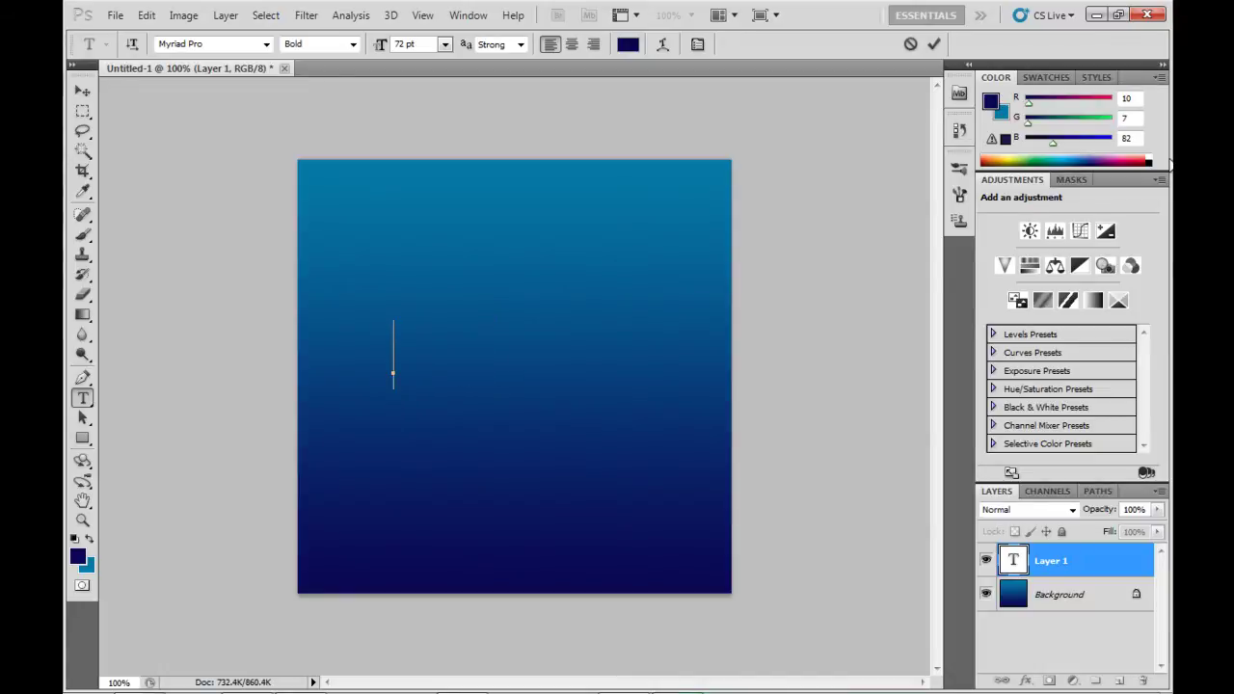
type("PSD")
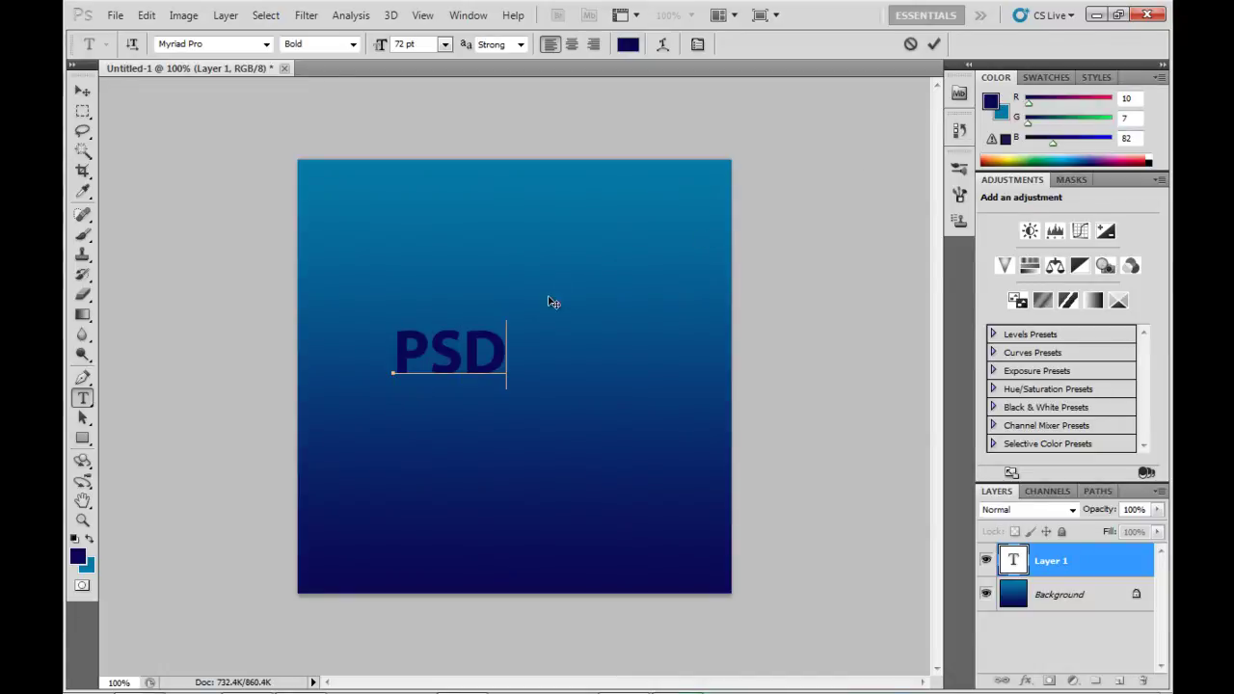
Make the PSD text 180 pt white, commit it, and move it to the canvas centre.
key("ctrl+a")
left_click(415, 45)
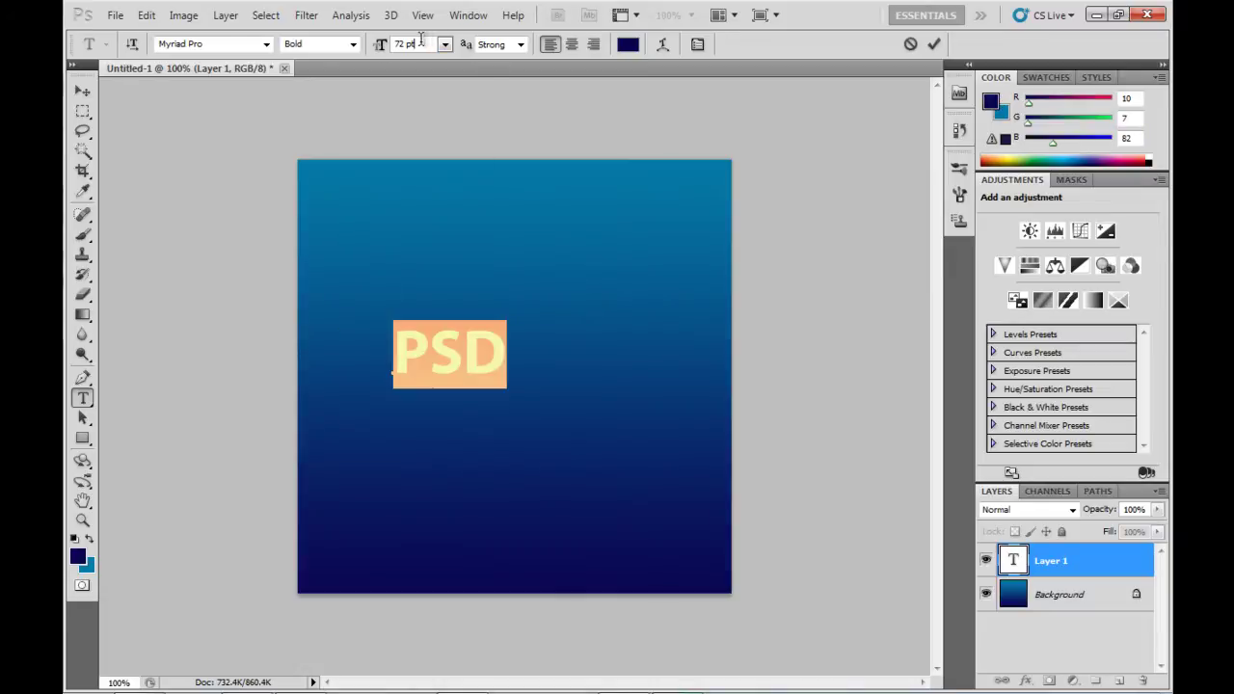
type("180")
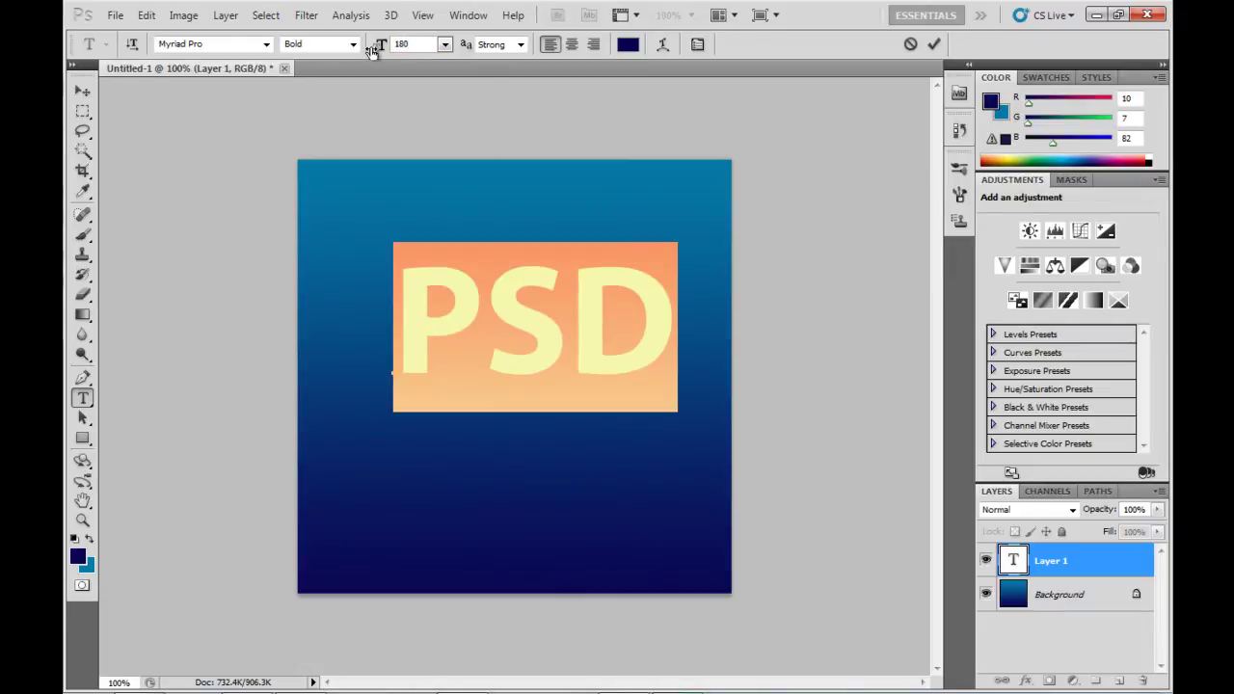
left_click(624, 44)
left_click_drag(511, 152, 369, 105)
left_click(874, 141)
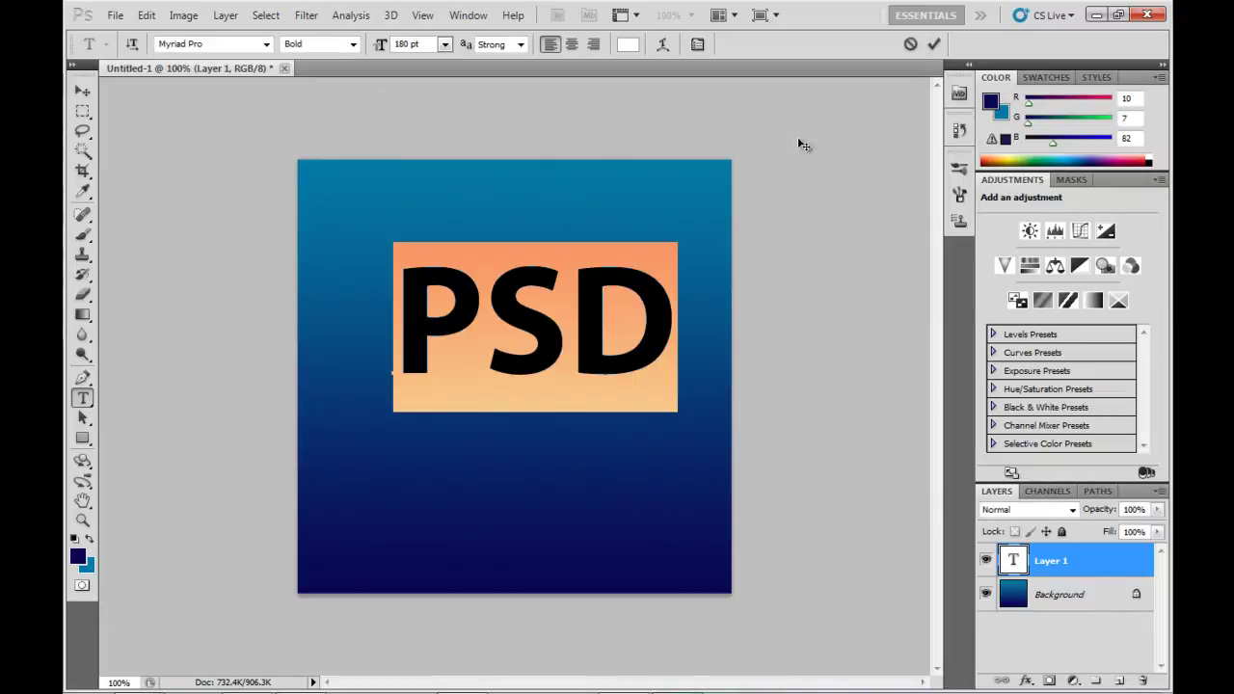
left_click(933, 44)
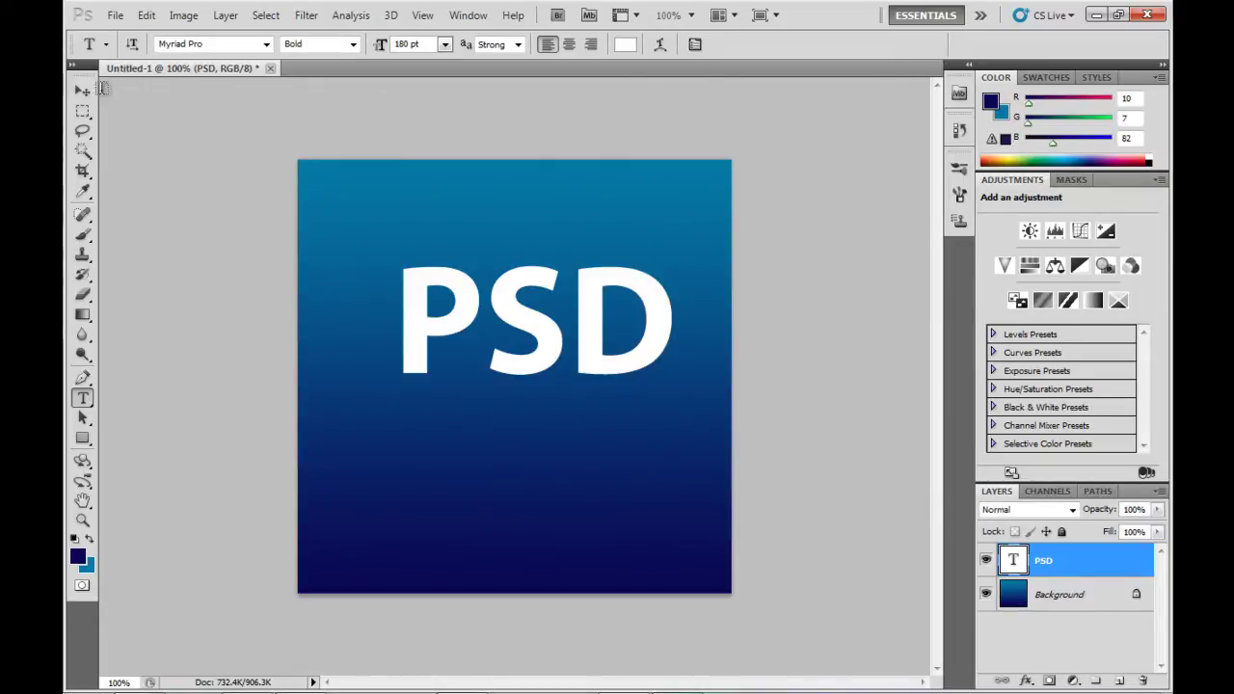
left_click(83, 91)
left_click_drag(662, 286, 643, 339)
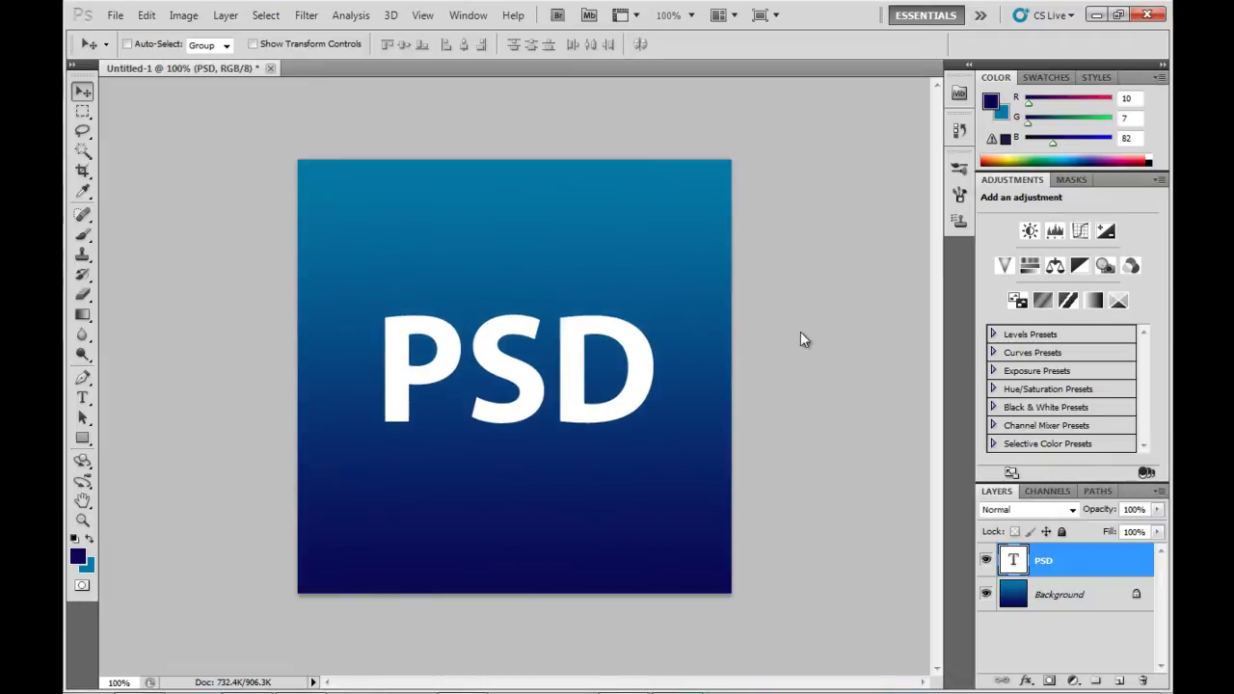
Give the PSD layer a 40% opacity, 10 px drop shadow and enable Inner Shadow.
double_click(1070, 562)
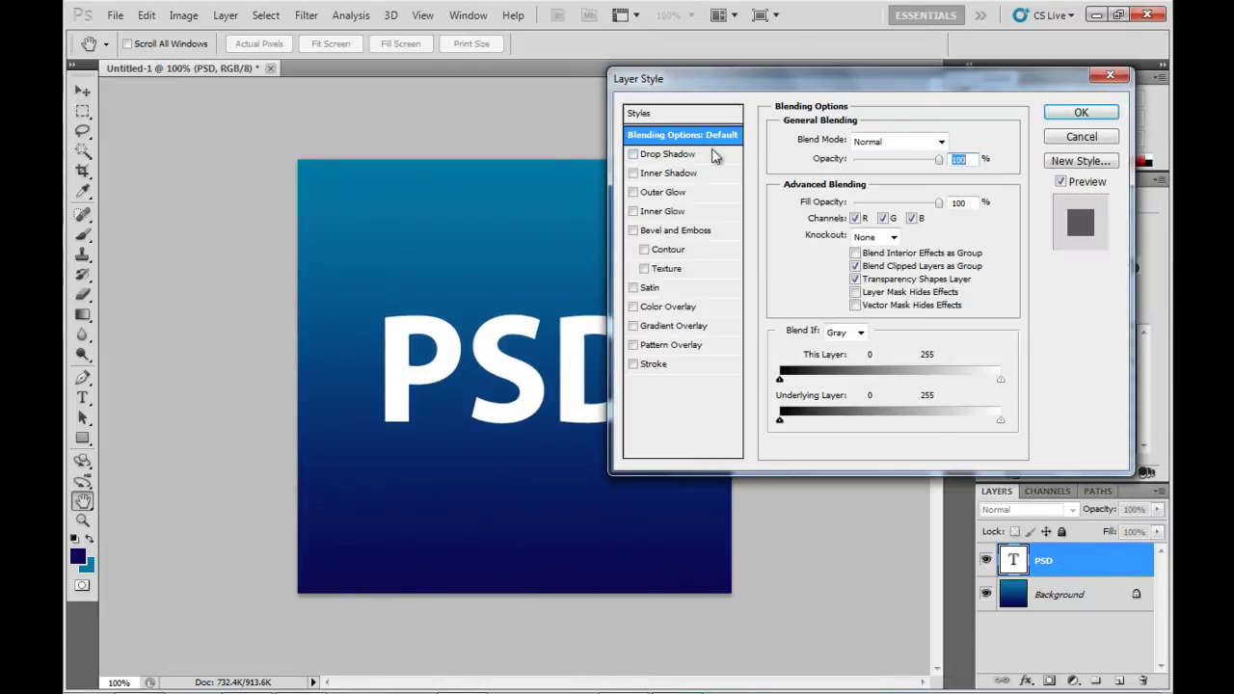
left_click(696, 154)
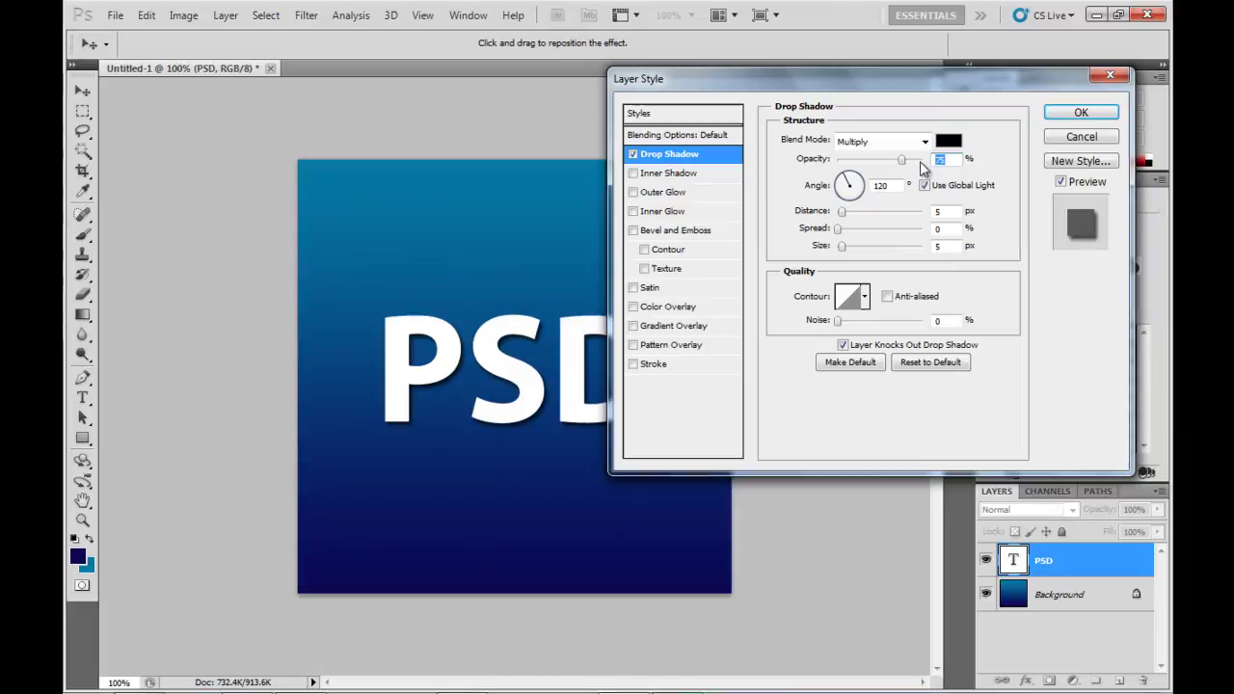
type("40")
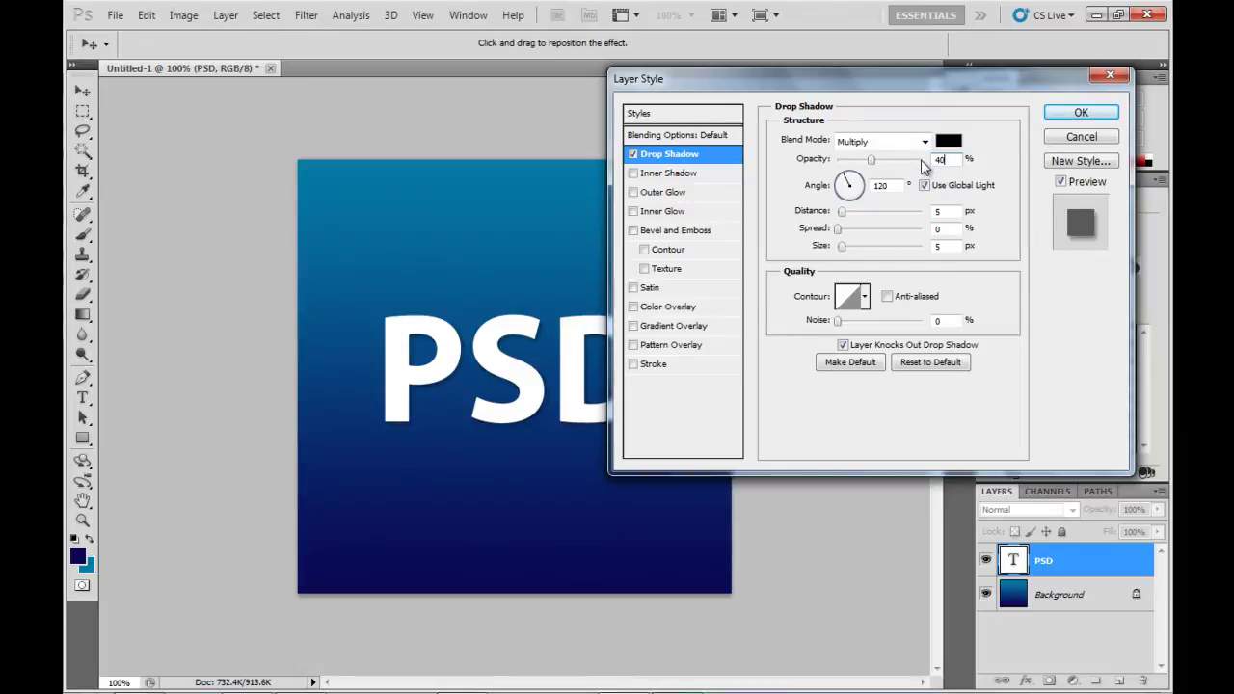
double_click(934, 246)
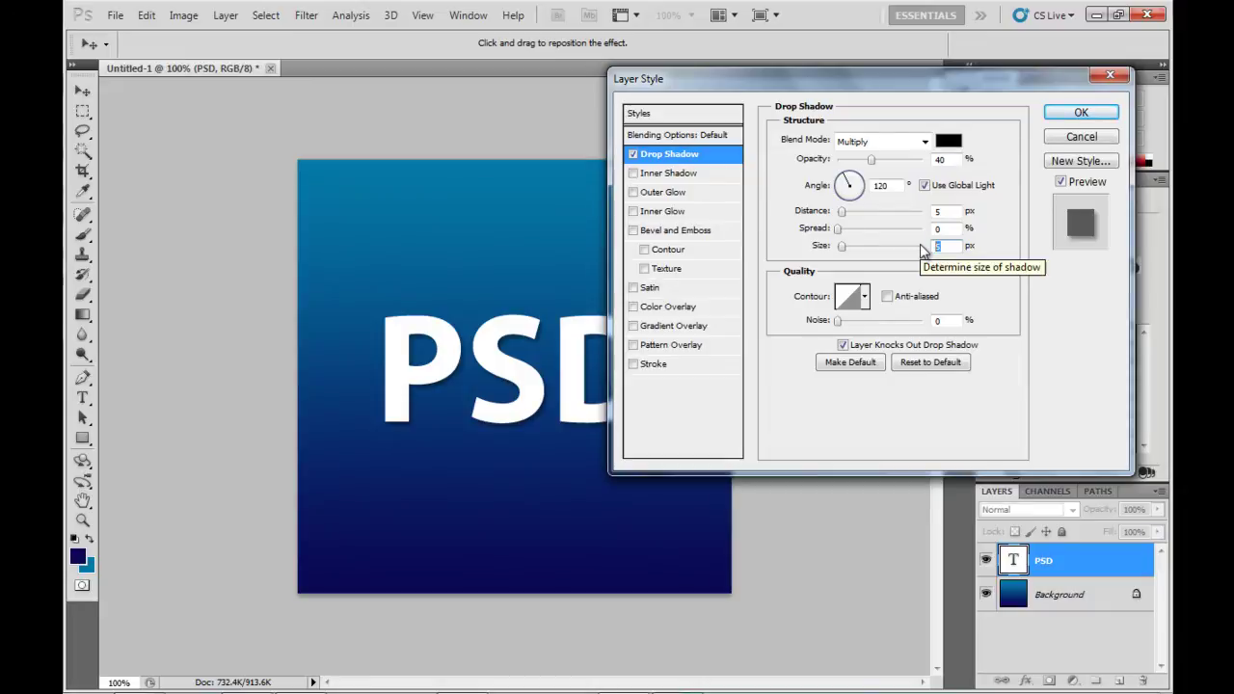
type("10")
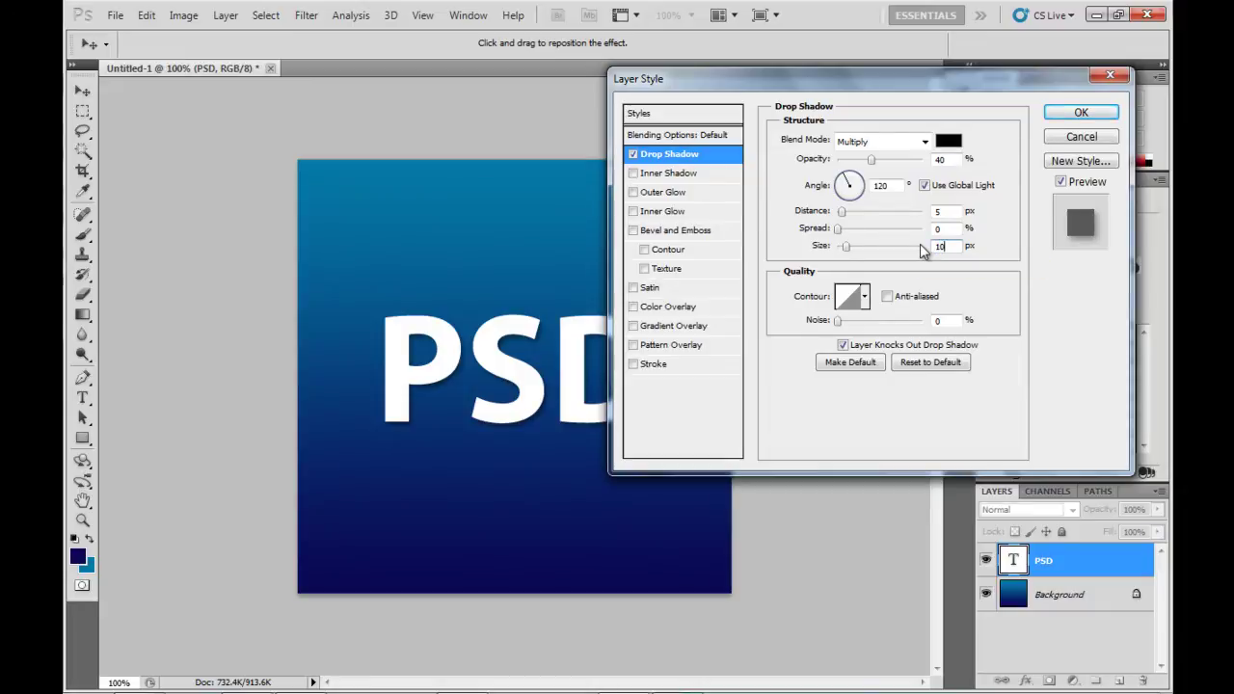
left_click(716, 177)
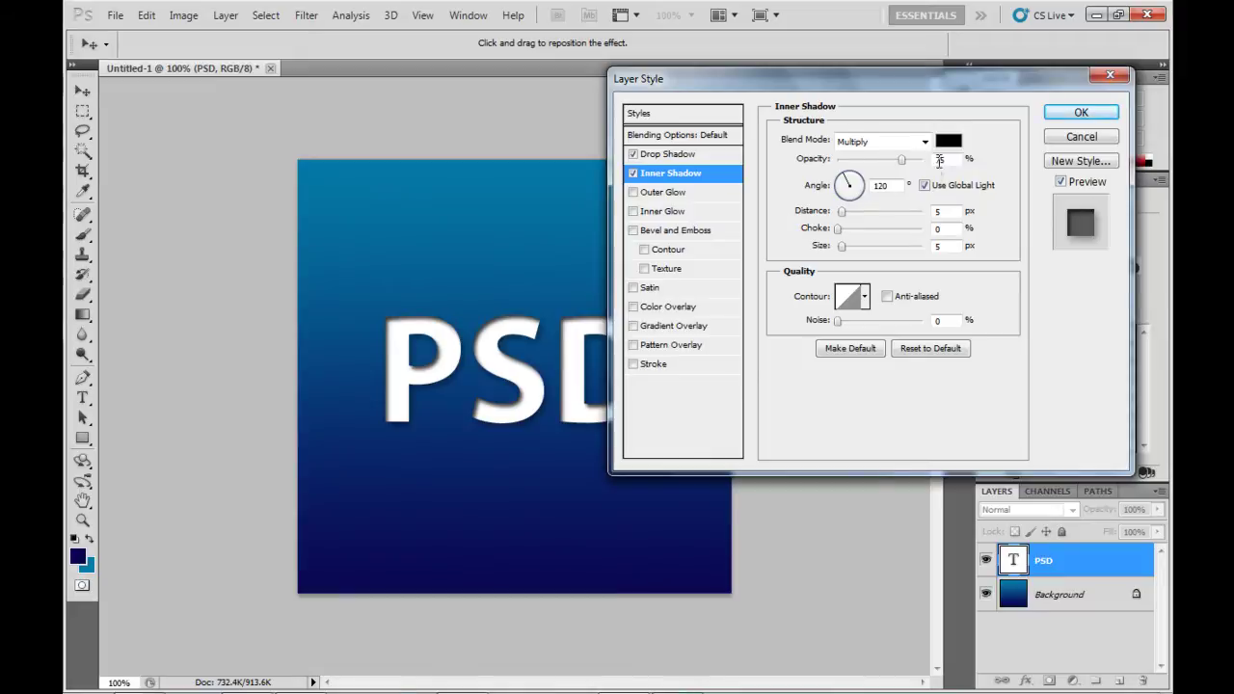
Set the inner shadow to 20% opacity, 0 px distance, 15 px size, and enable Bevel and Emboss.
type("20")
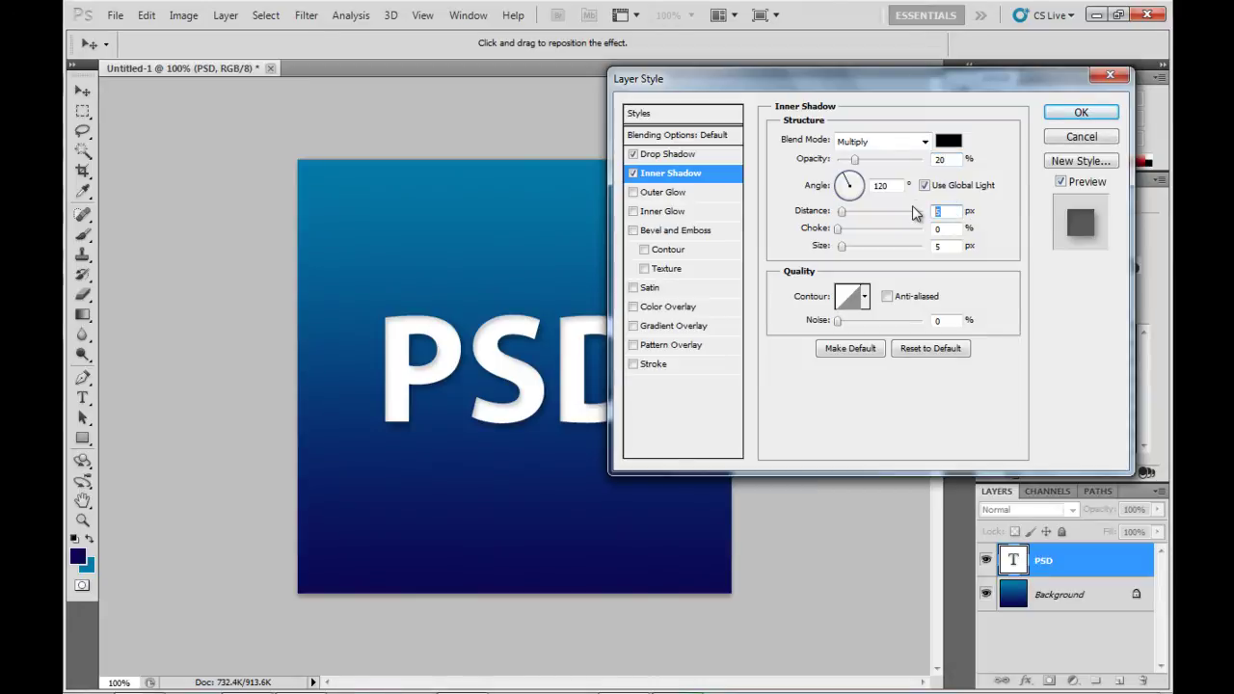
type("0")
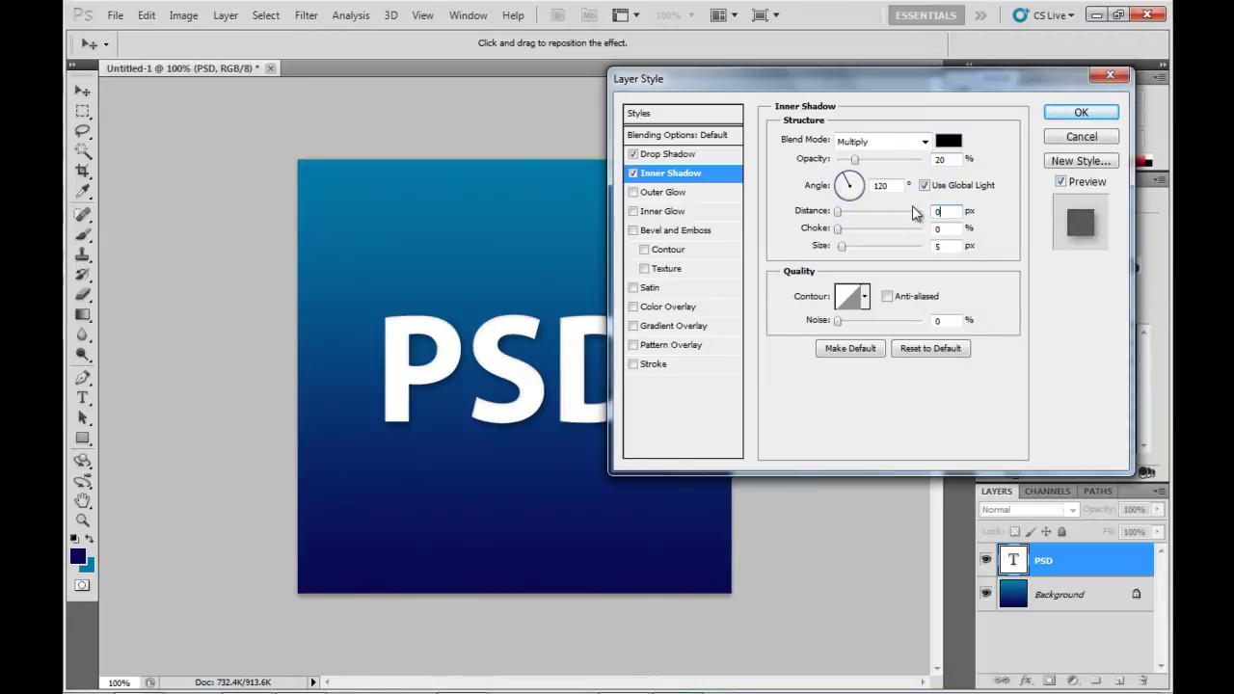
left_click(947, 248)
type("15")
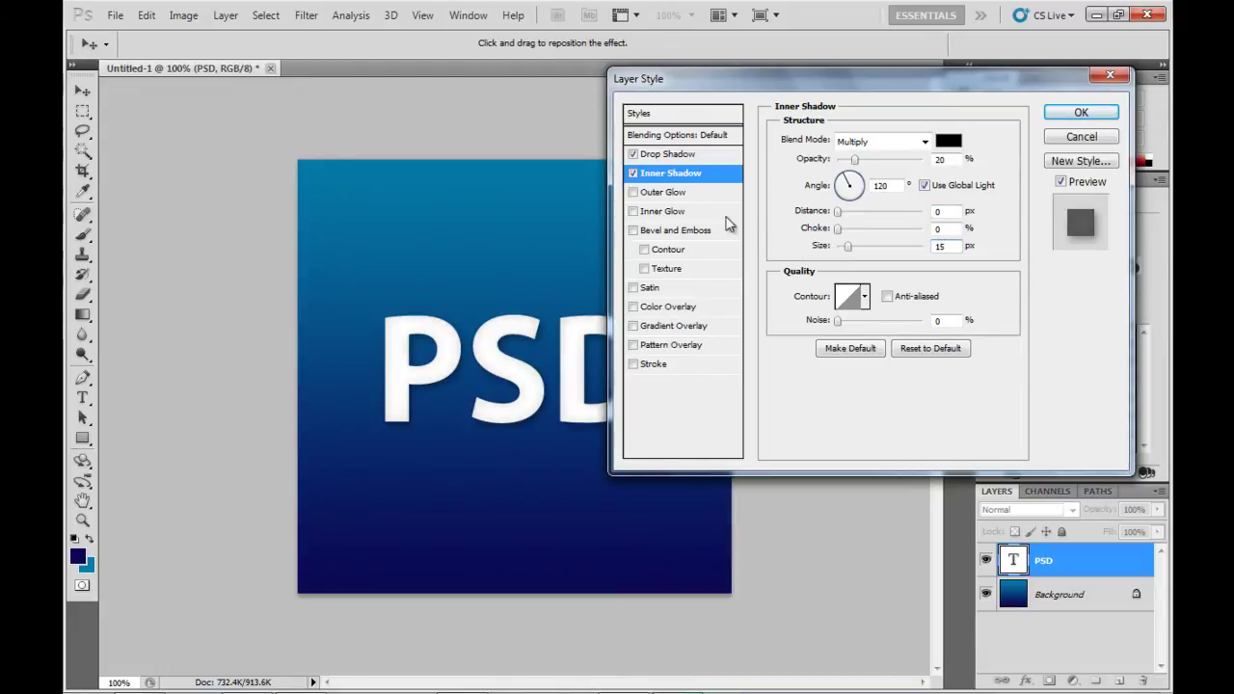
left_click(679, 230)
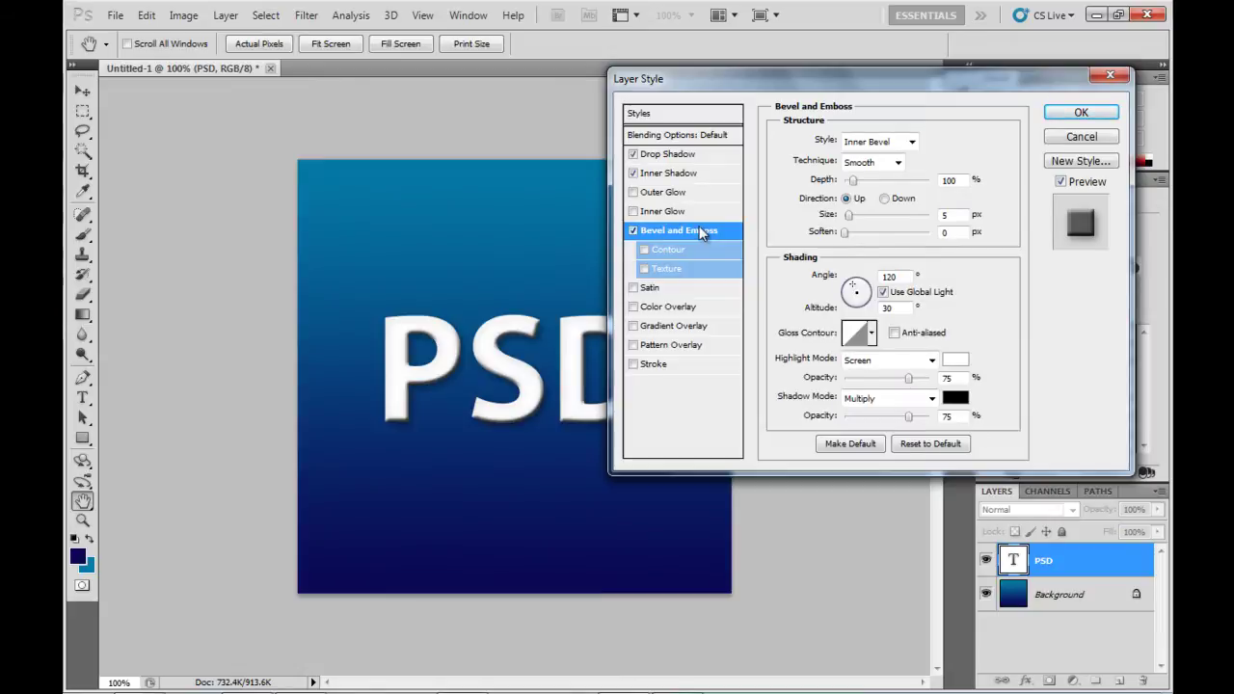
Set the bevel depth to 5%, size to 15 px and soften to 15 px.
double_click(959, 183)
type("5")
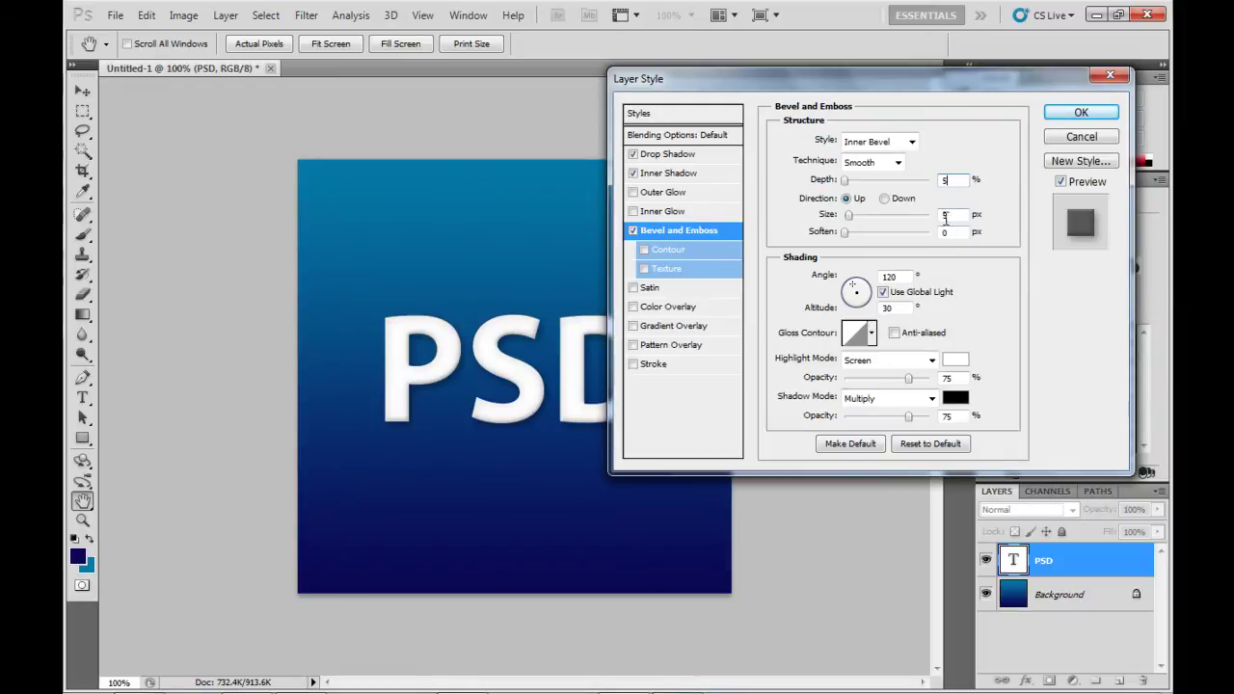
double_click(957, 216)
type("15")
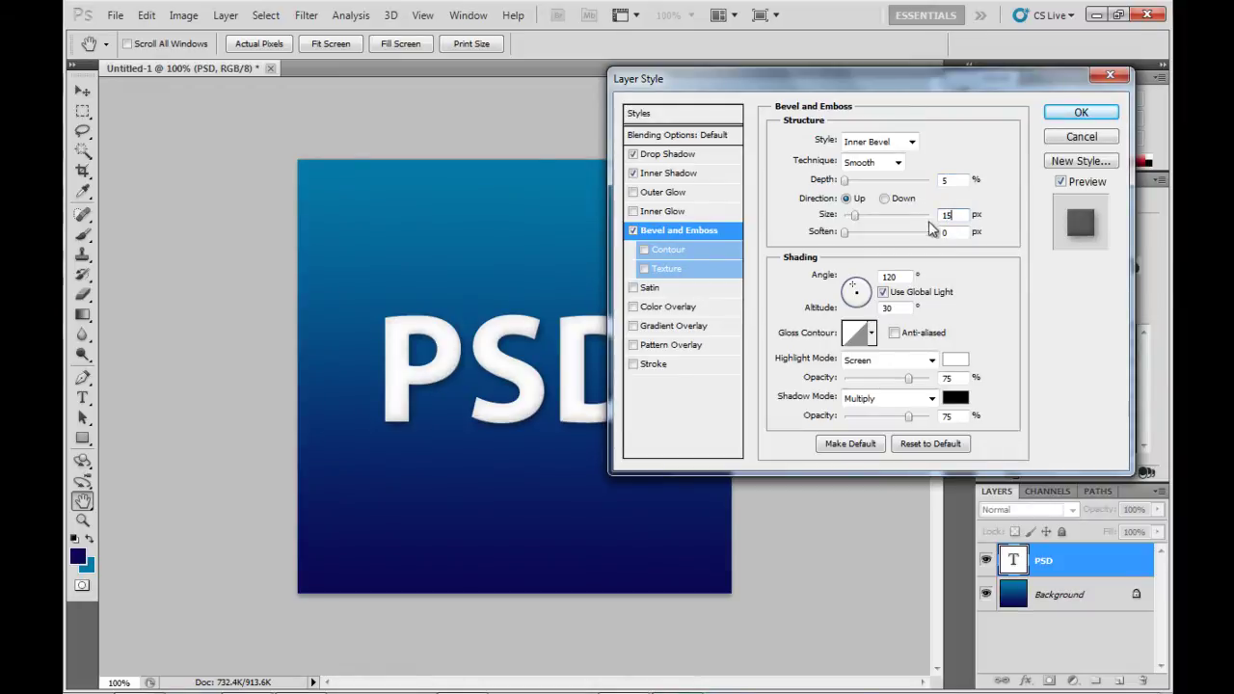
double_click(954, 232)
type("15")
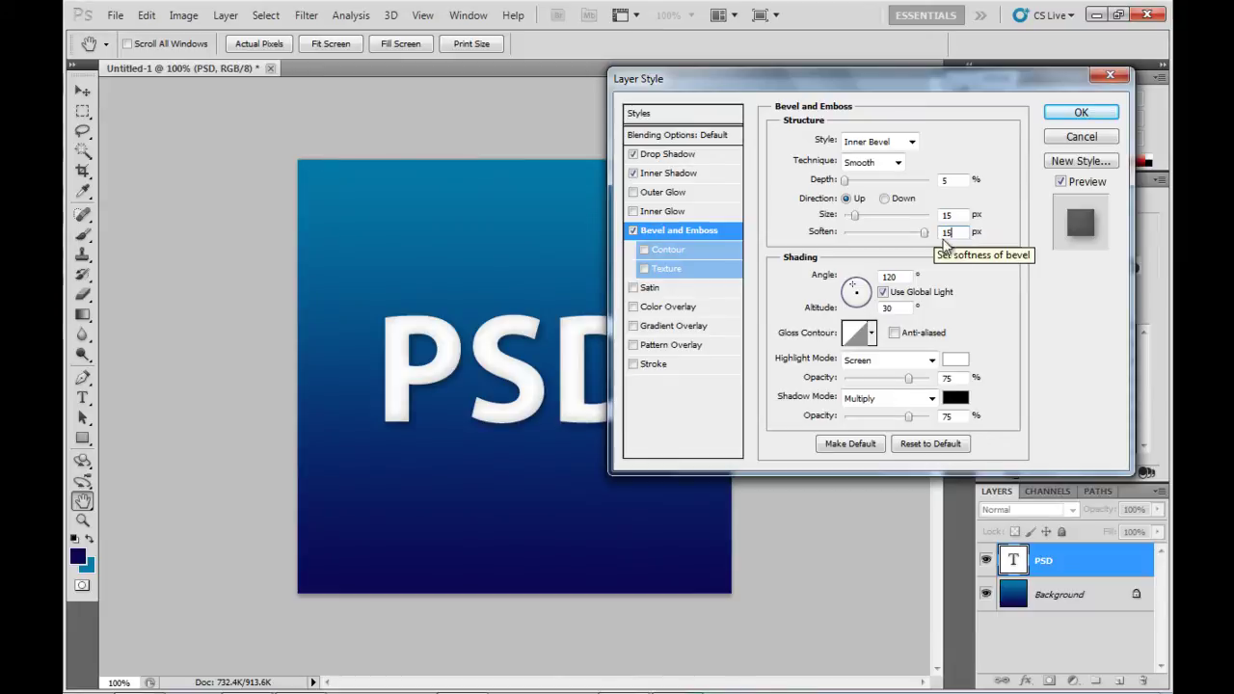
Set bevel highlight opacity to 70% and shadow opacity to 100%, and enable Contour.
left_click(915, 383)
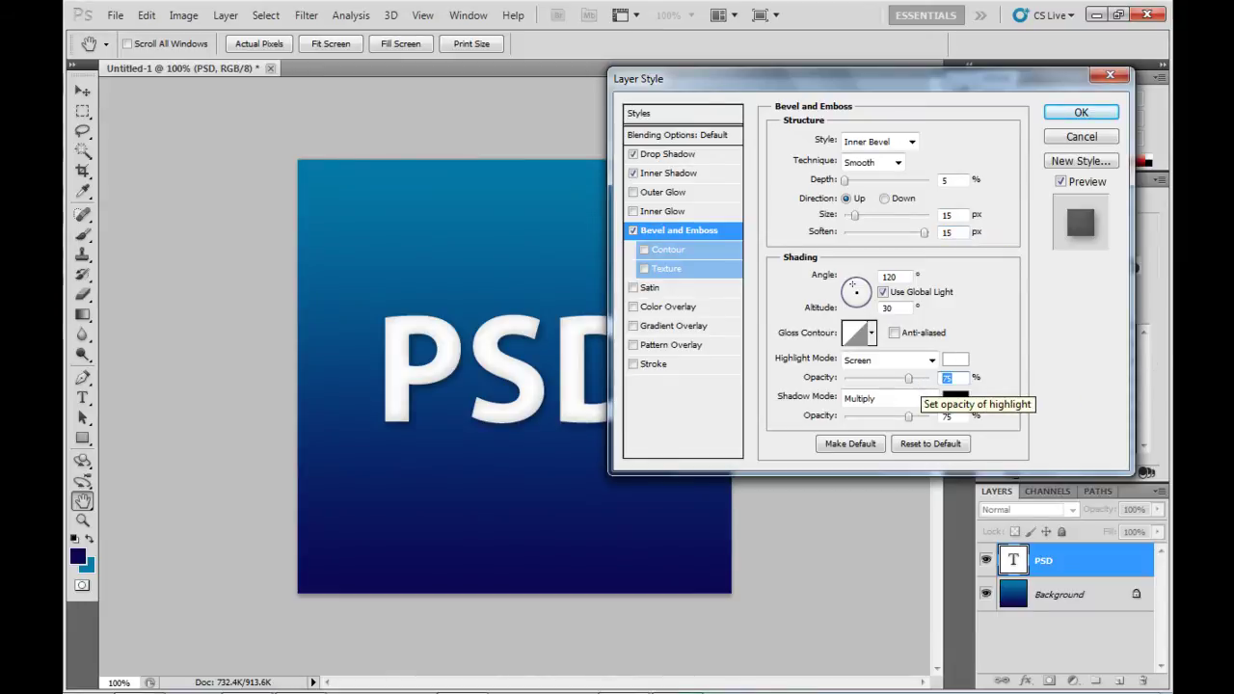
type("7")
left_click(948, 417)
type("100")
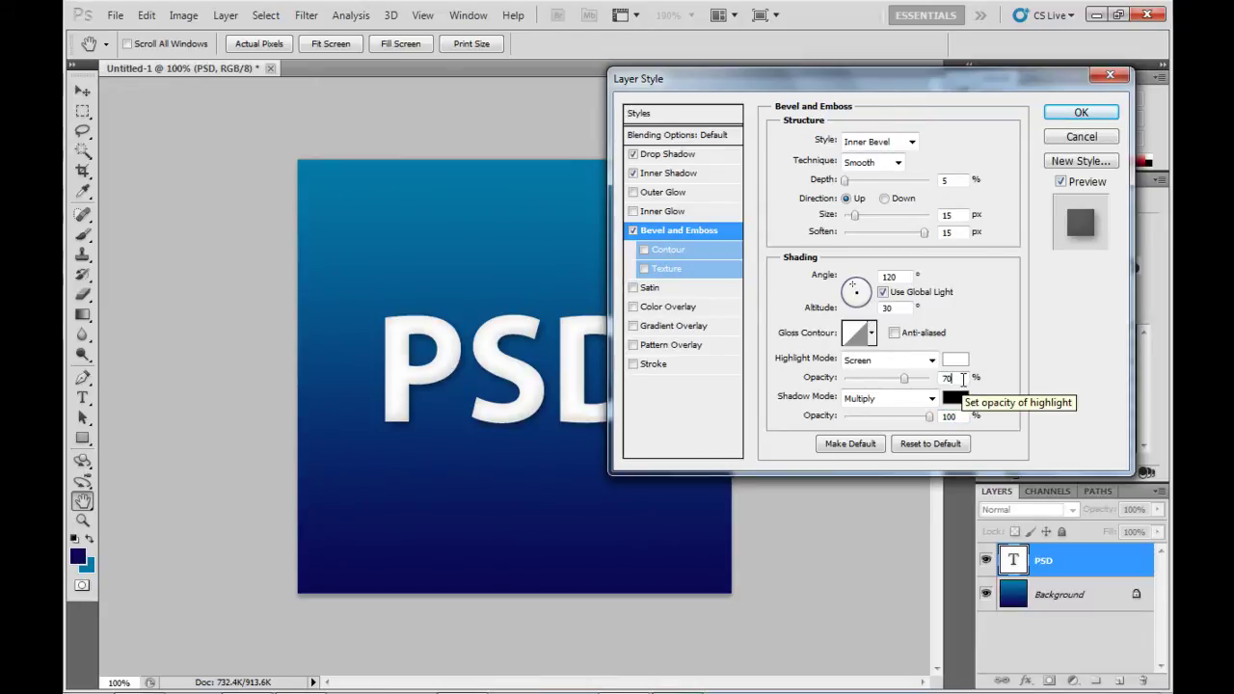
left_click(672, 252)
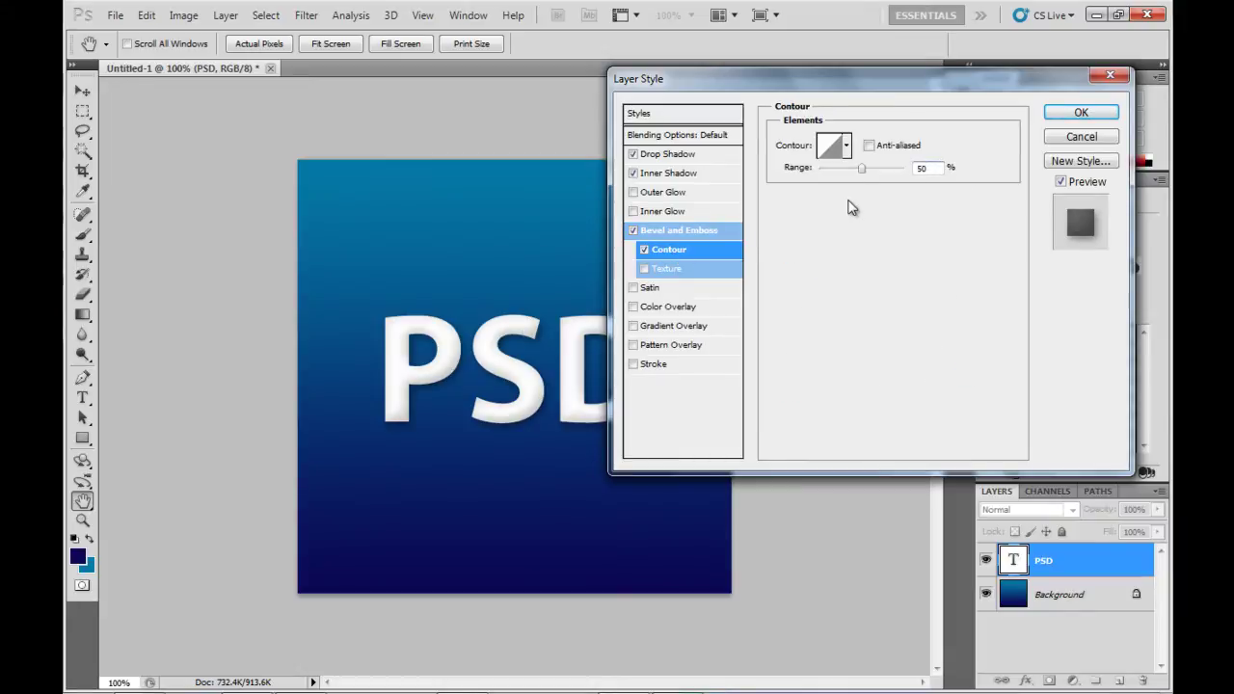
Add a low-opacity black-to-white Gradient Overlay to the PSD text and apply the layer style.
left_click(679, 326)
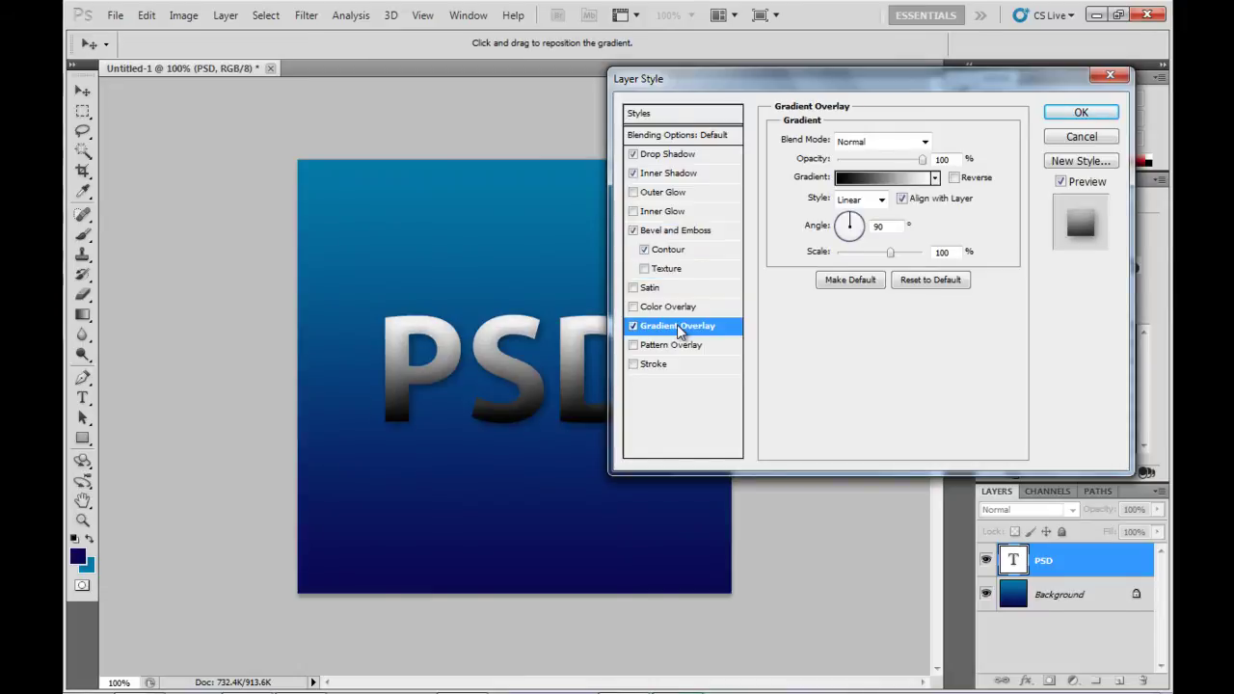
left_click_drag(923, 160, 853, 162)
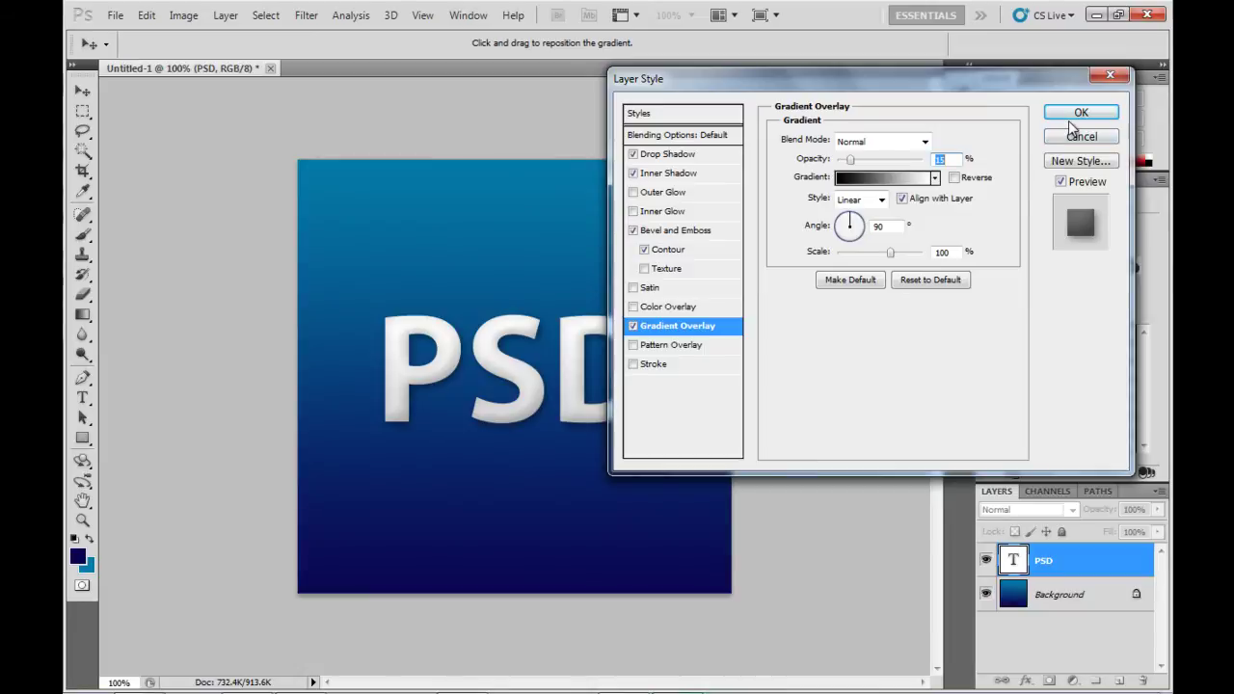
mouse_move(849, 162)
left_mouse_down()
mouse_move(881, 166)
mouse_move(863, 161)
left_mouse_up()
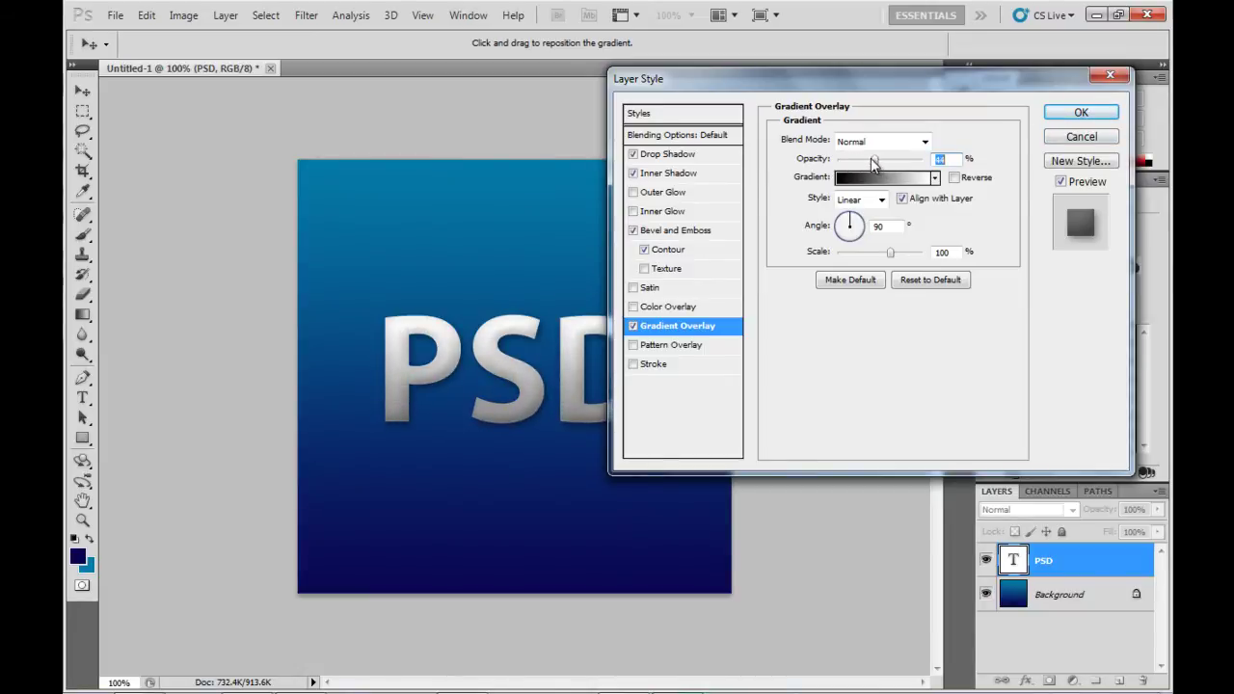
left_click(1074, 116)
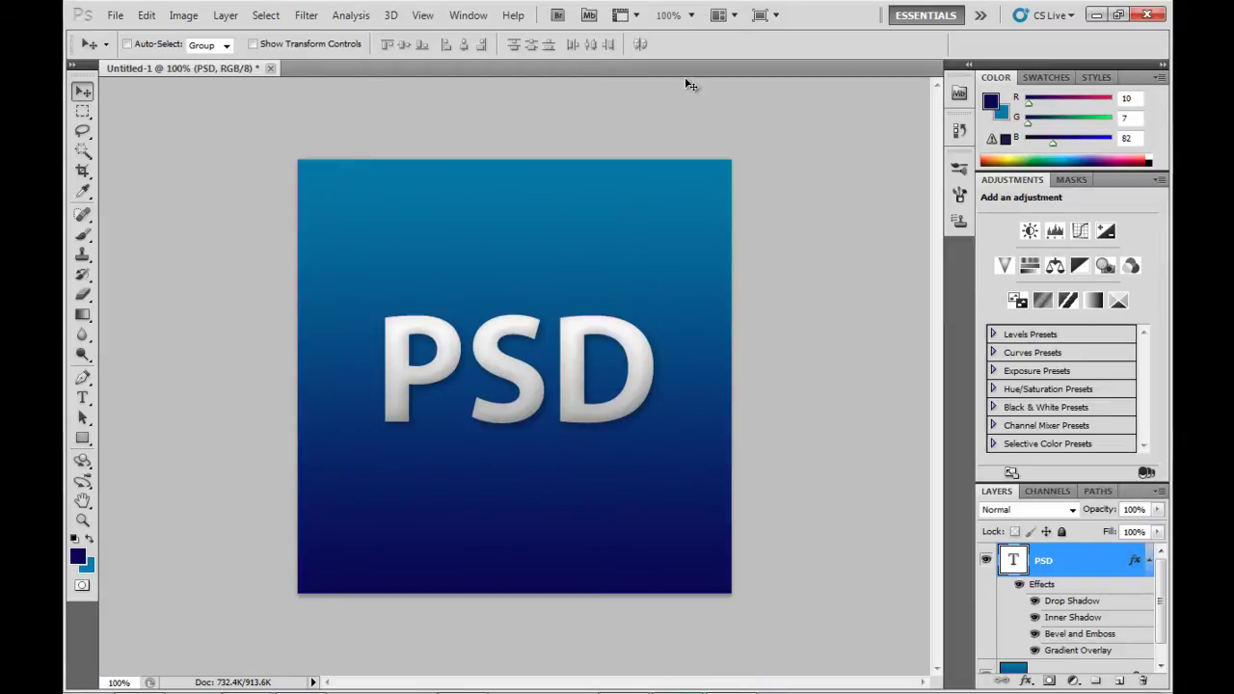
Add an empty Layer 1 above PSD and choose a soft round brush at 0% hardness.
key("ctrl+shift+n")
key("Return")
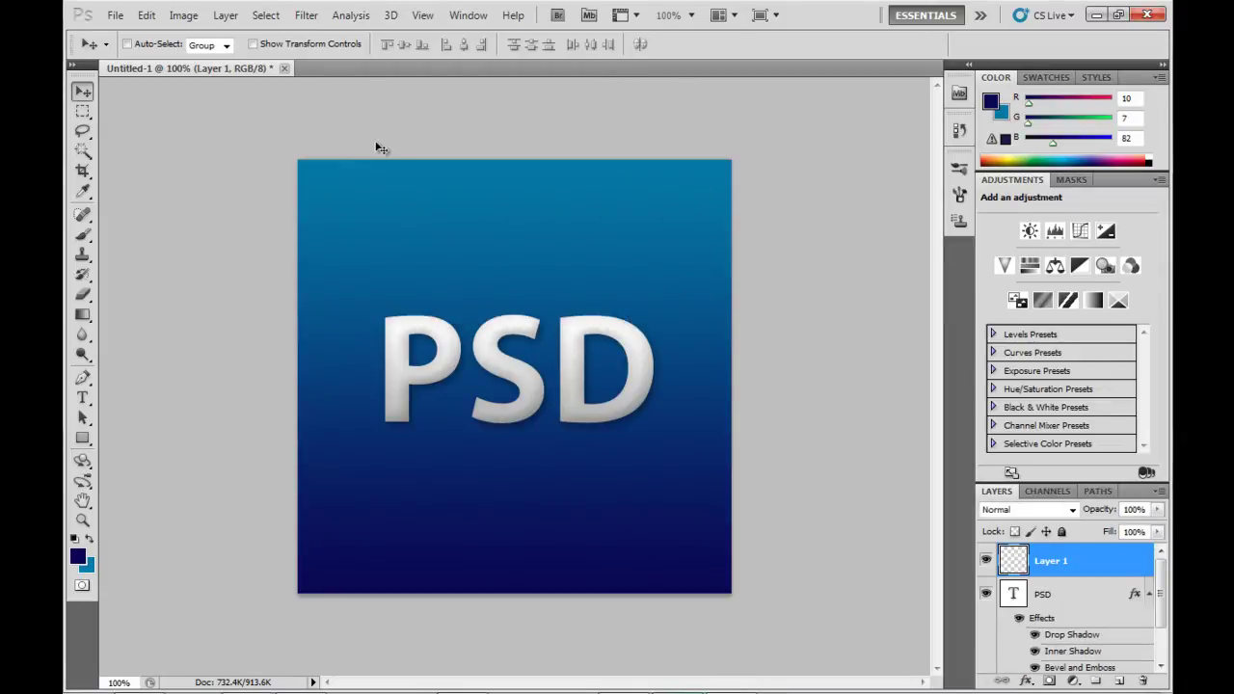
left_click(83, 236)
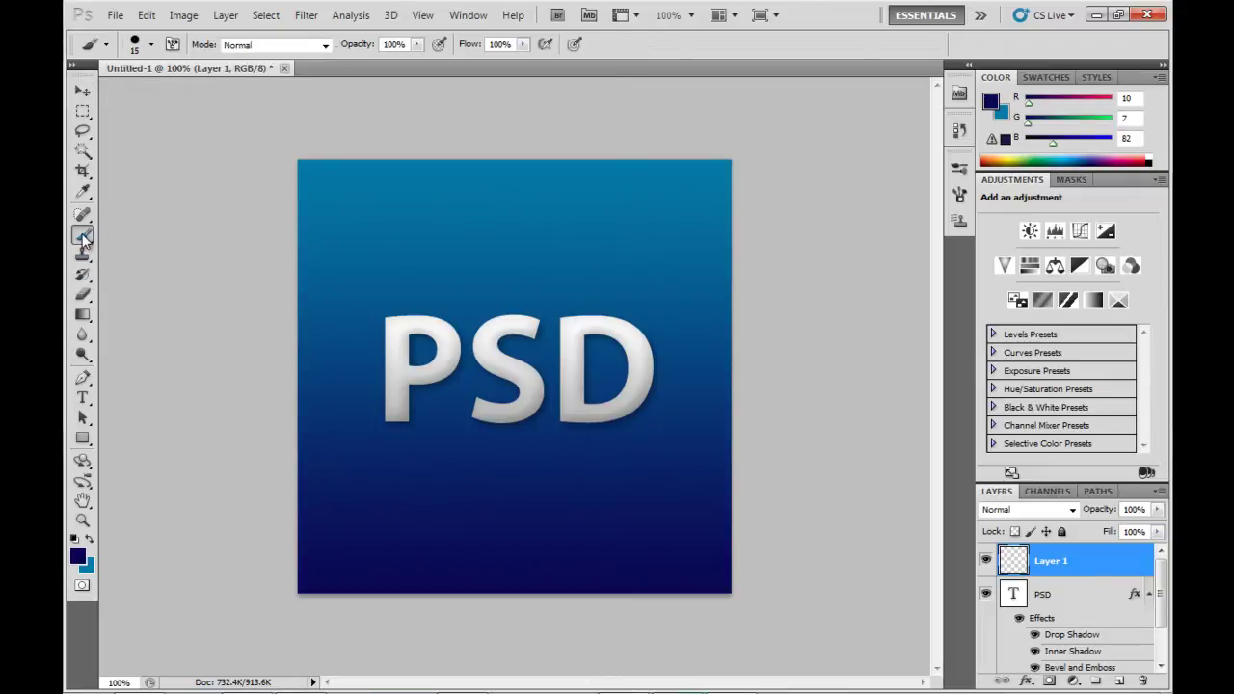
left_click(152, 44)
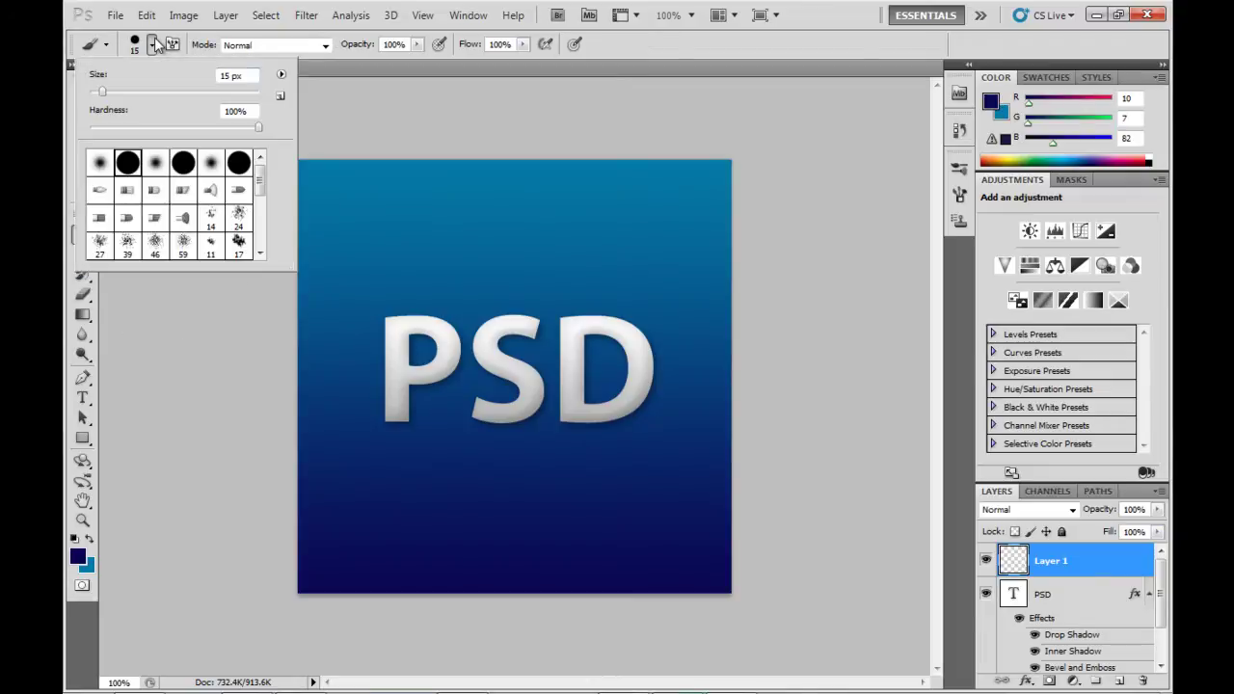
left_click(100, 164)
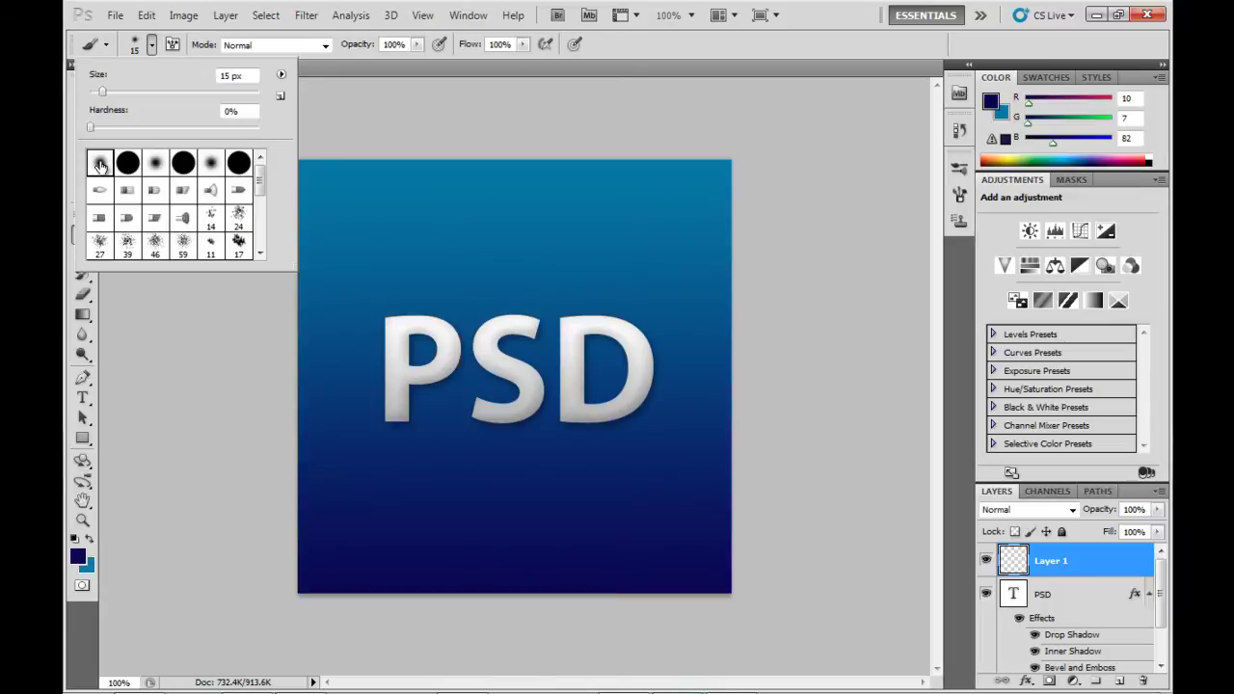
left_click(151, 44)
Paint a soft white glow across the canvas top with a 700 px white brush.
left_click(77, 556)
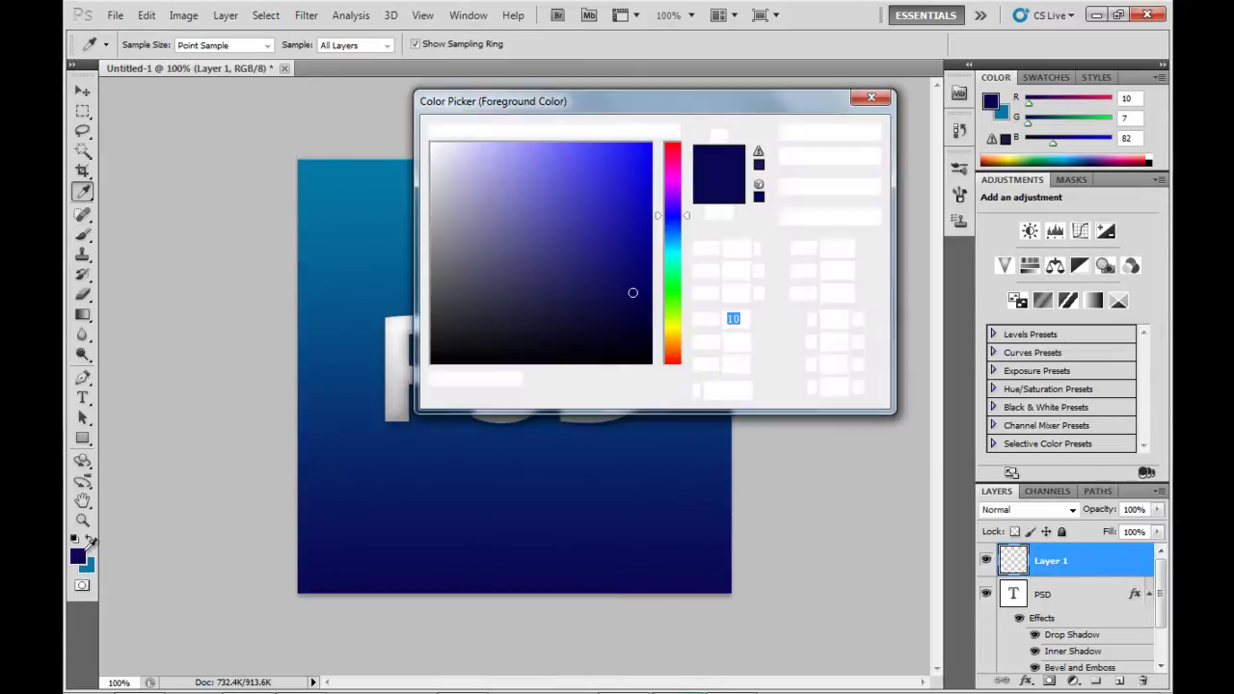
left_click_drag(469, 179, 397, 132)
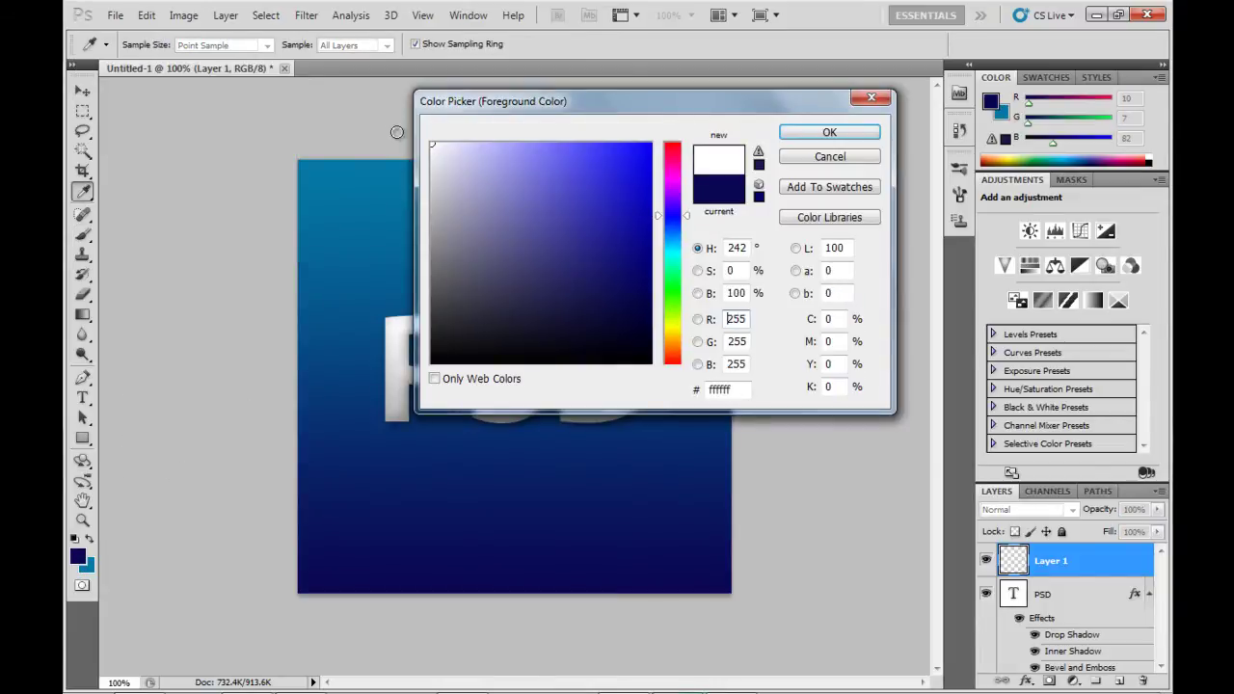
left_click(785, 132)
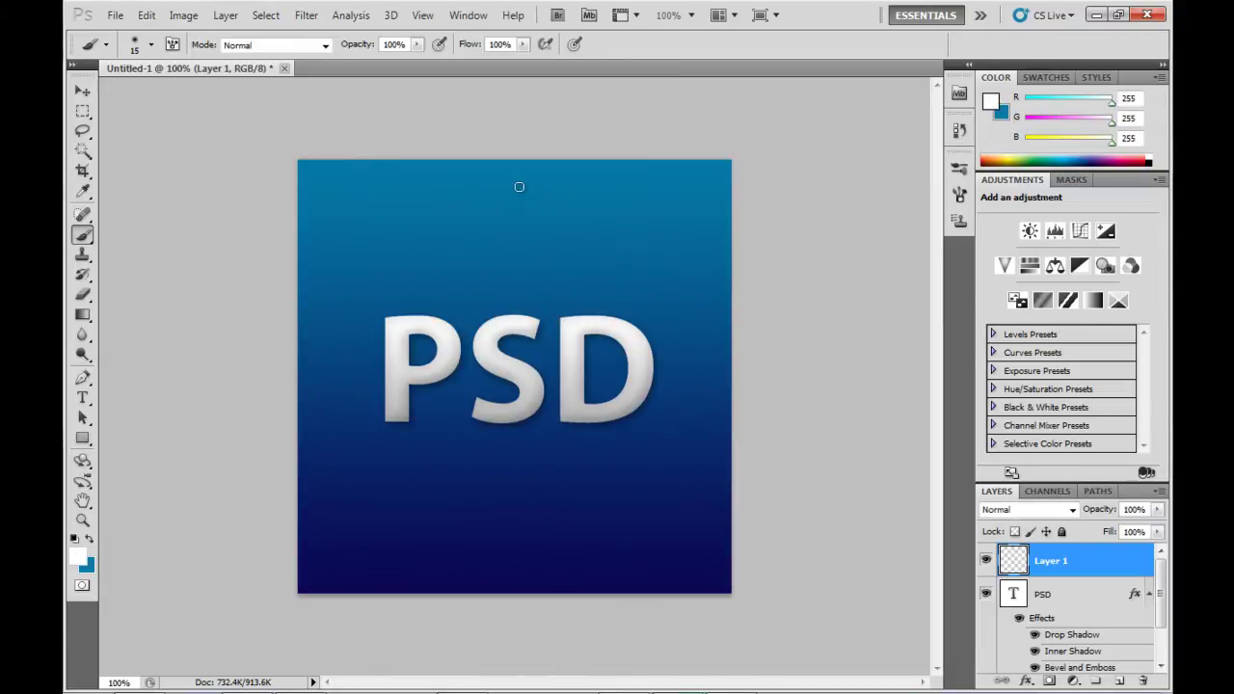
key("bracketright")
key("bracketright")
key("bracketright")
key("bracketright")
key("bracketright")
key("bracketright")
key("bracketright")
key("bracketright")
key("bracketright")
key("bracketright")
key("bracketright")
key("bracketright")
key("bracketright")
key("bracketright")
key("bracketright")
key("bracketright")
key("bracketright")
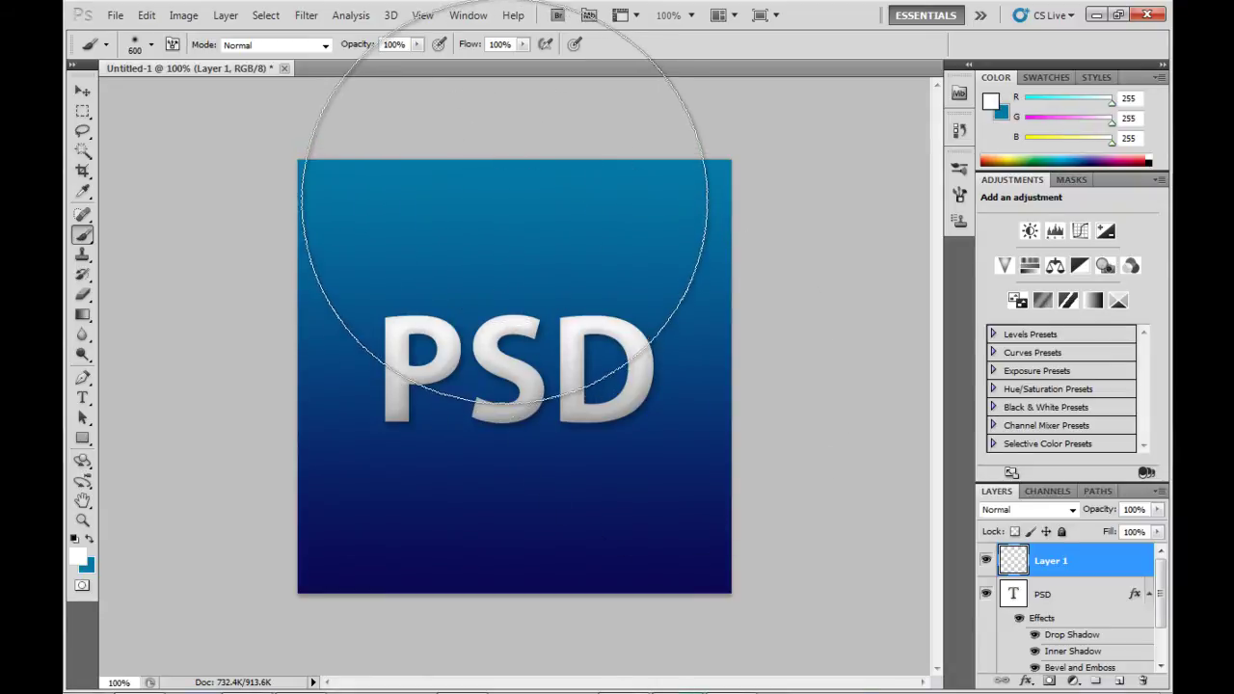
key("bracketright")
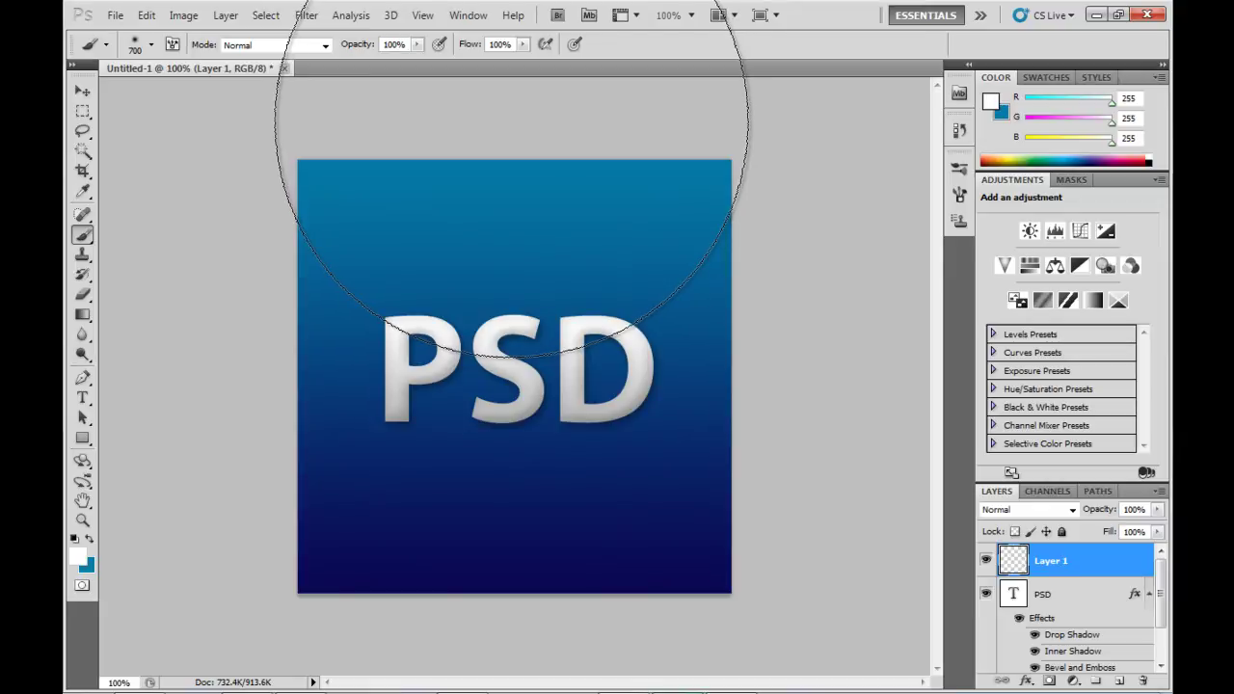
left_click(511, 125)
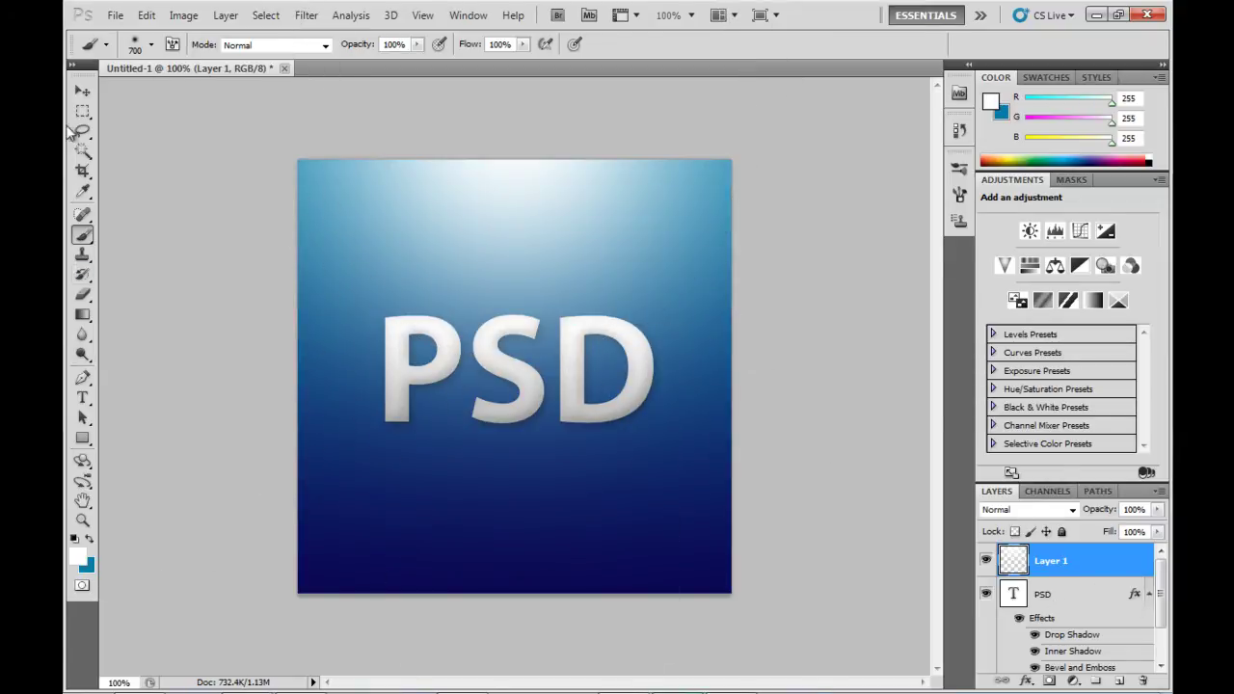
With the Move tool active, adjust Layer 1's opacity slider, leaving it at 100%.
left_click(82, 92)
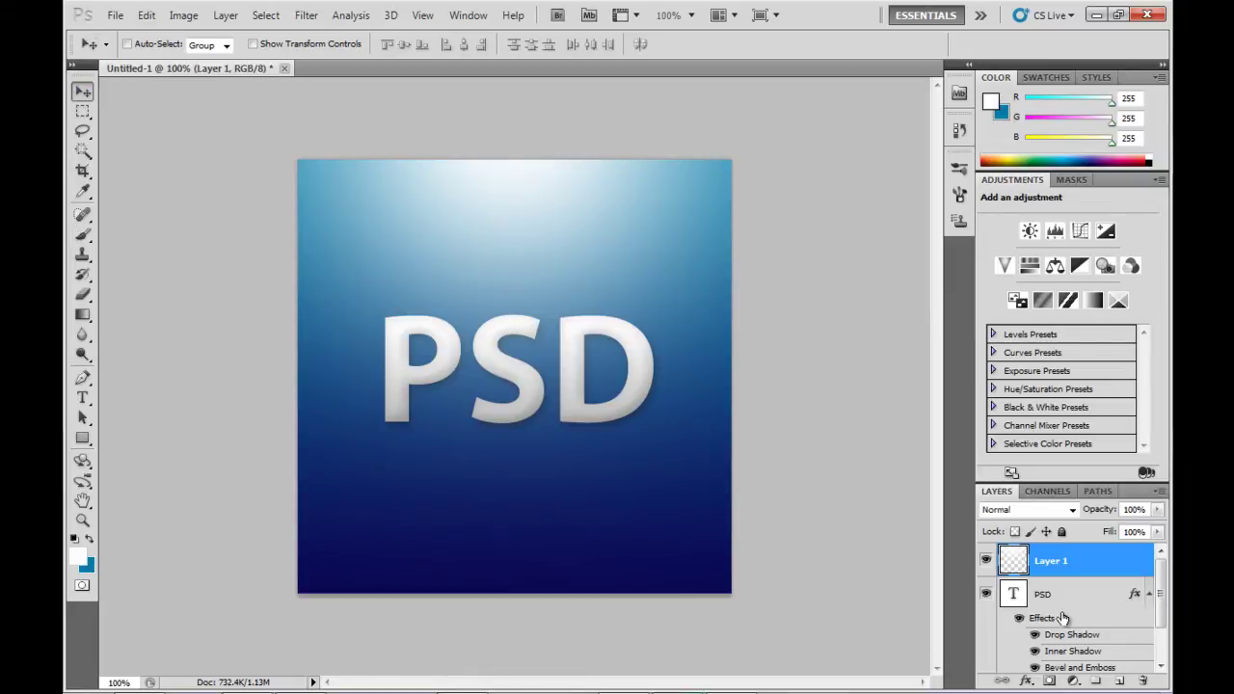
left_click(1157, 509)
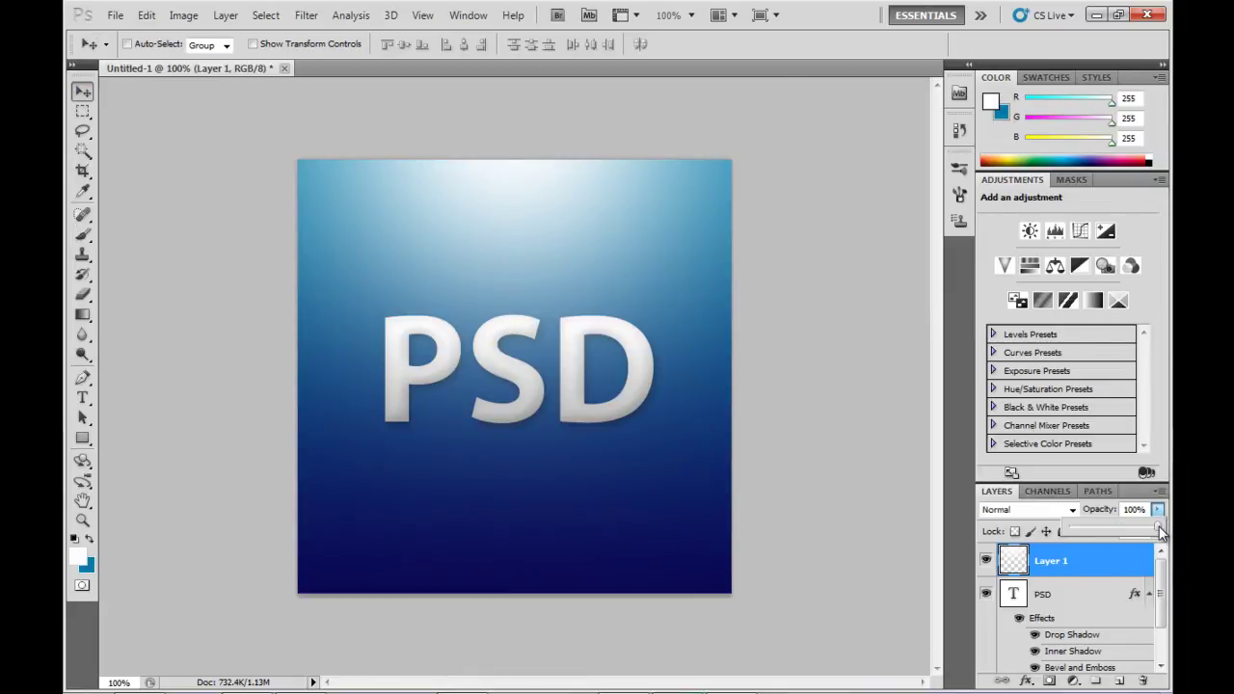
mouse_move(1155, 530)
left_mouse_down()
mouse_move(1107, 532)
mouse_move(1151, 531)
left_mouse_up()
left_click(835, 493)
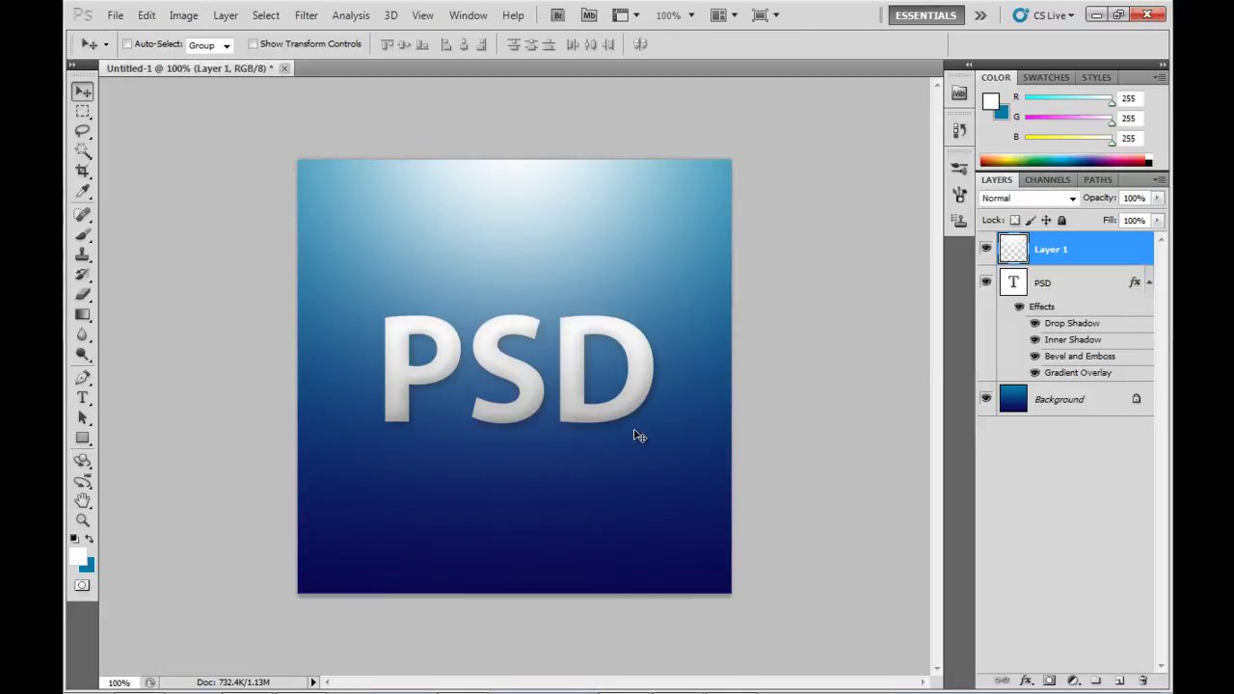
Add a new Layer 2 and set the foreground colour to black.
key("ctrl+shift+n")
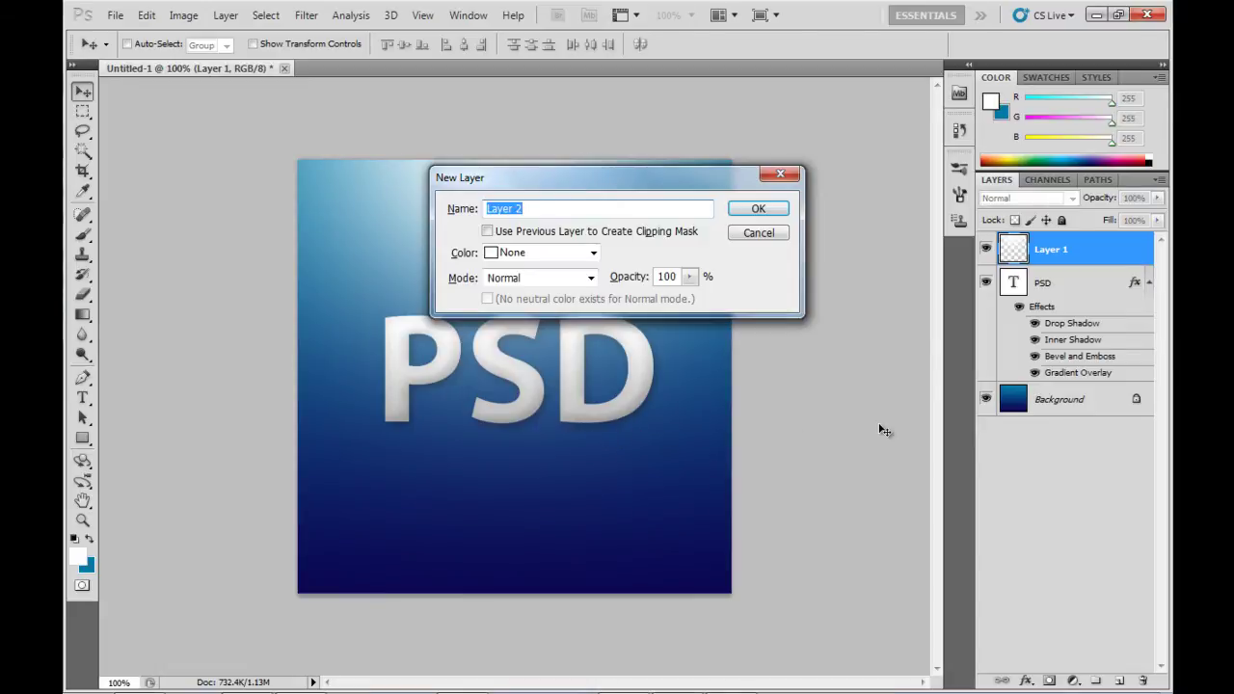
key("Return")
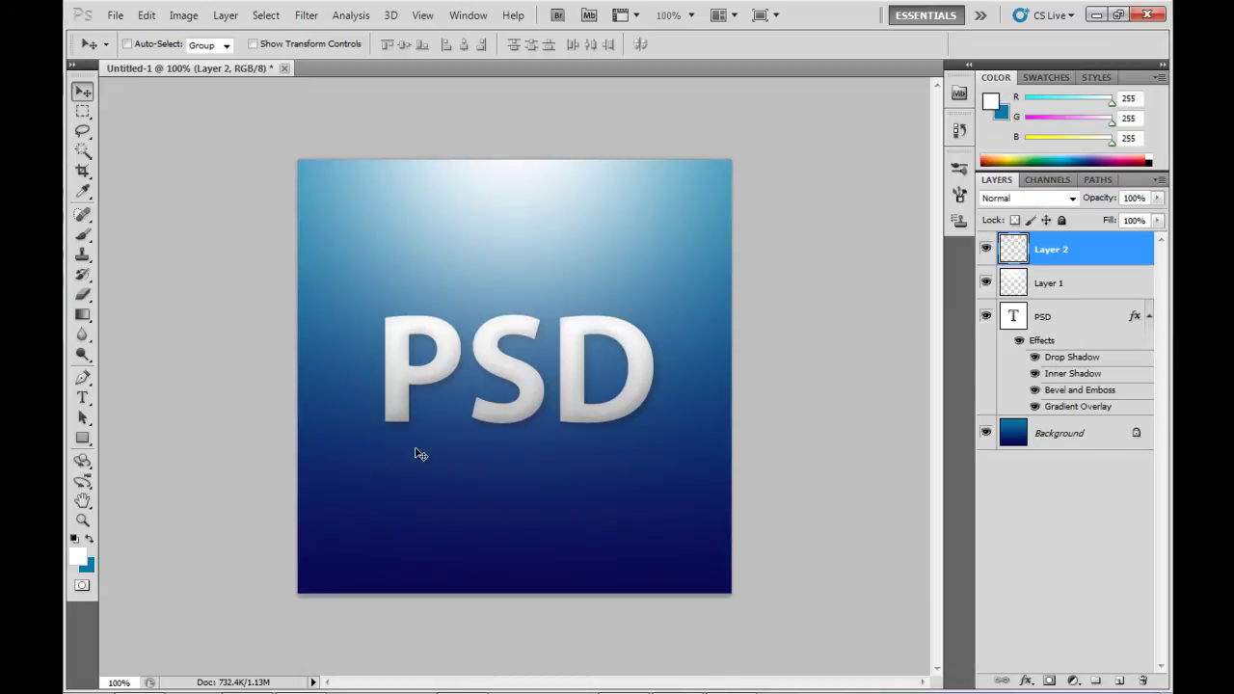
left_click(78, 558)
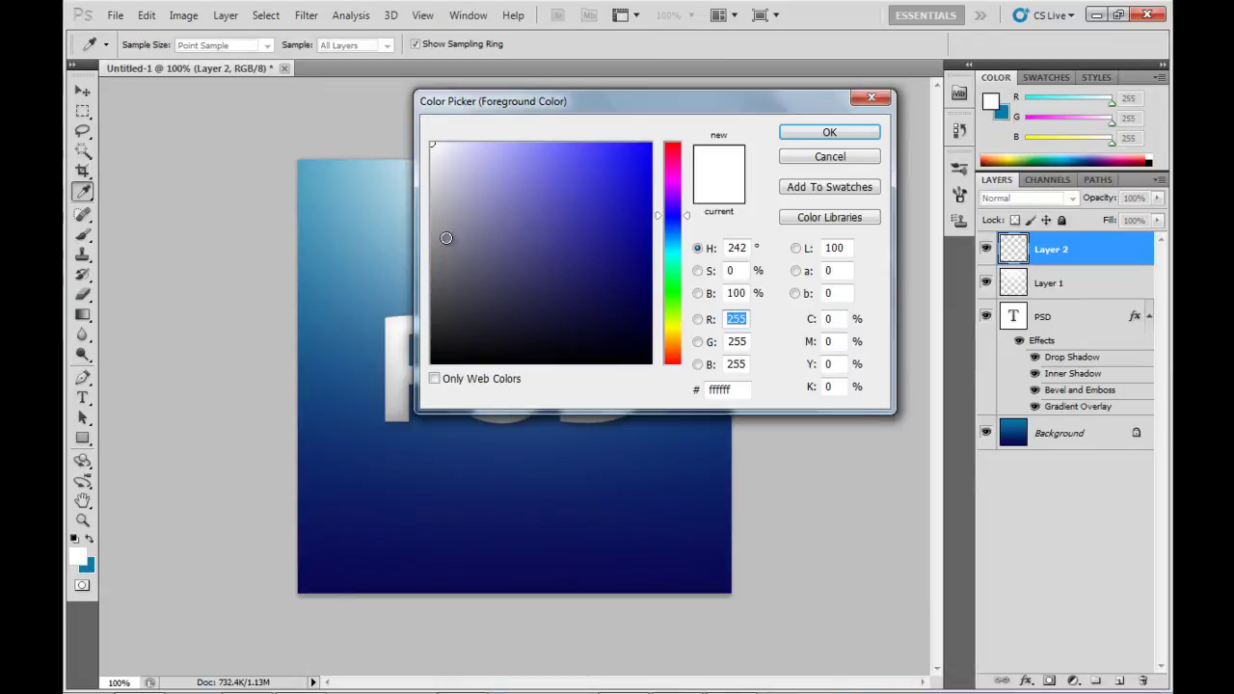
left_click_drag(435, 158, 431, 364)
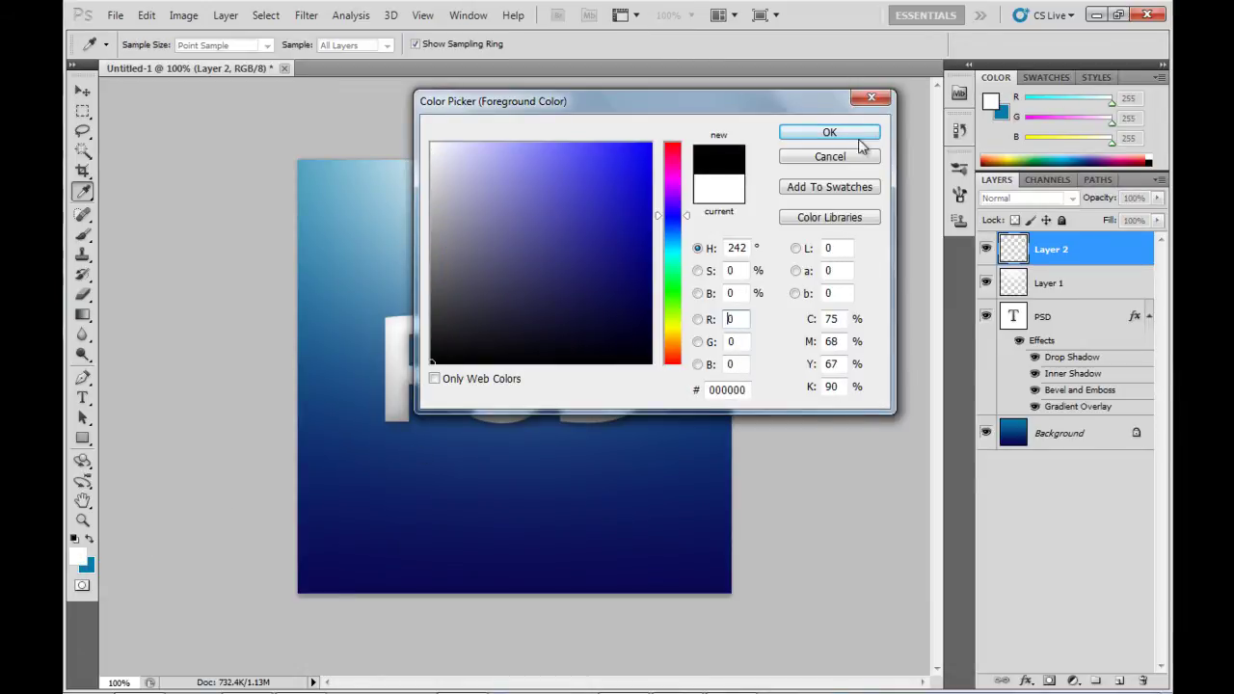
left_click(829, 133)
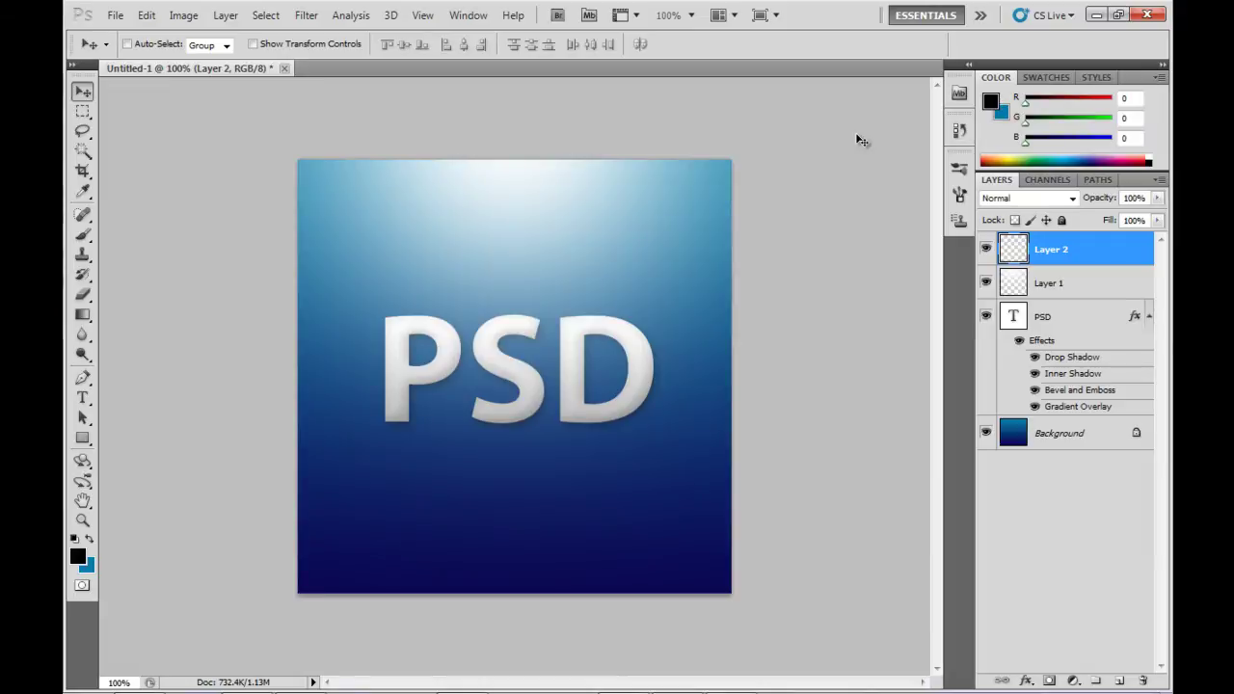
Paint a soft black blot over the centre of the PSD text with a 400 px brush.
left_click(83, 237)
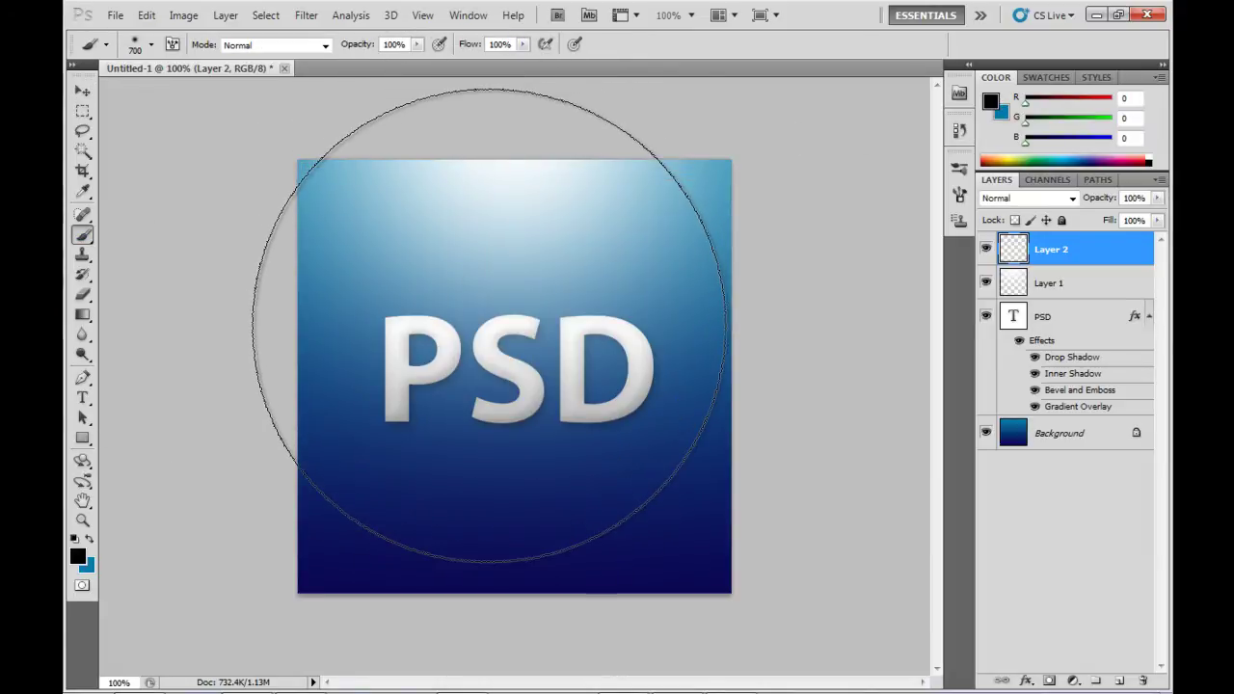
key("bracketleft")
key("bracketleft")
key("bracketleft")
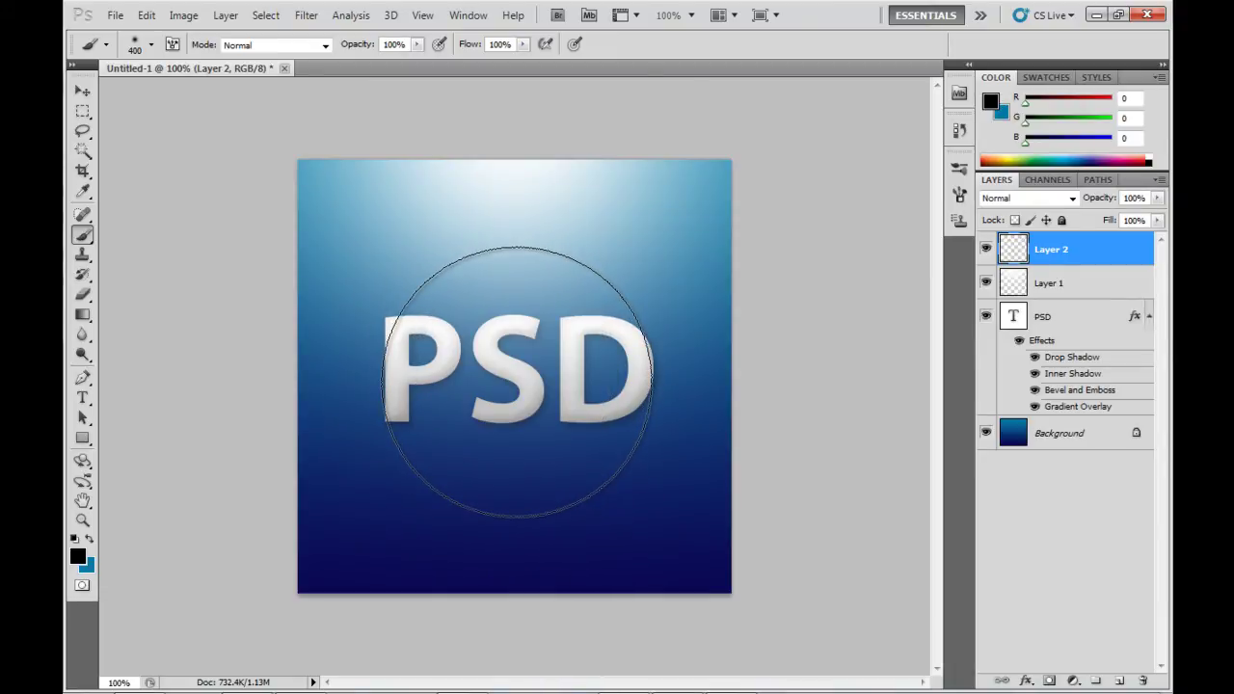
left_click(517, 382)
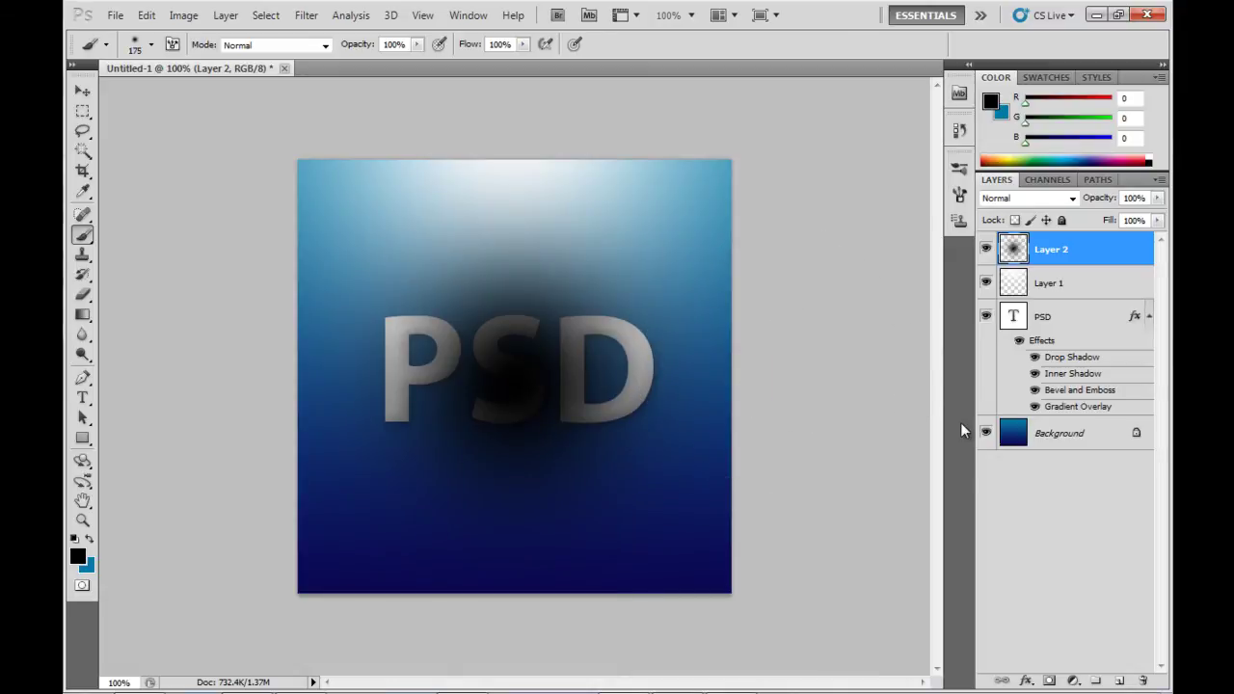
key("bracketleft")
key("bracketleft")
key("bracketleft")
key("bracketleft")
key("bracketleft")
Move Layer 2 beneath the PSD text layer and apply a 0° Motion Blur, 30 px distance.
left_click(84, 92)
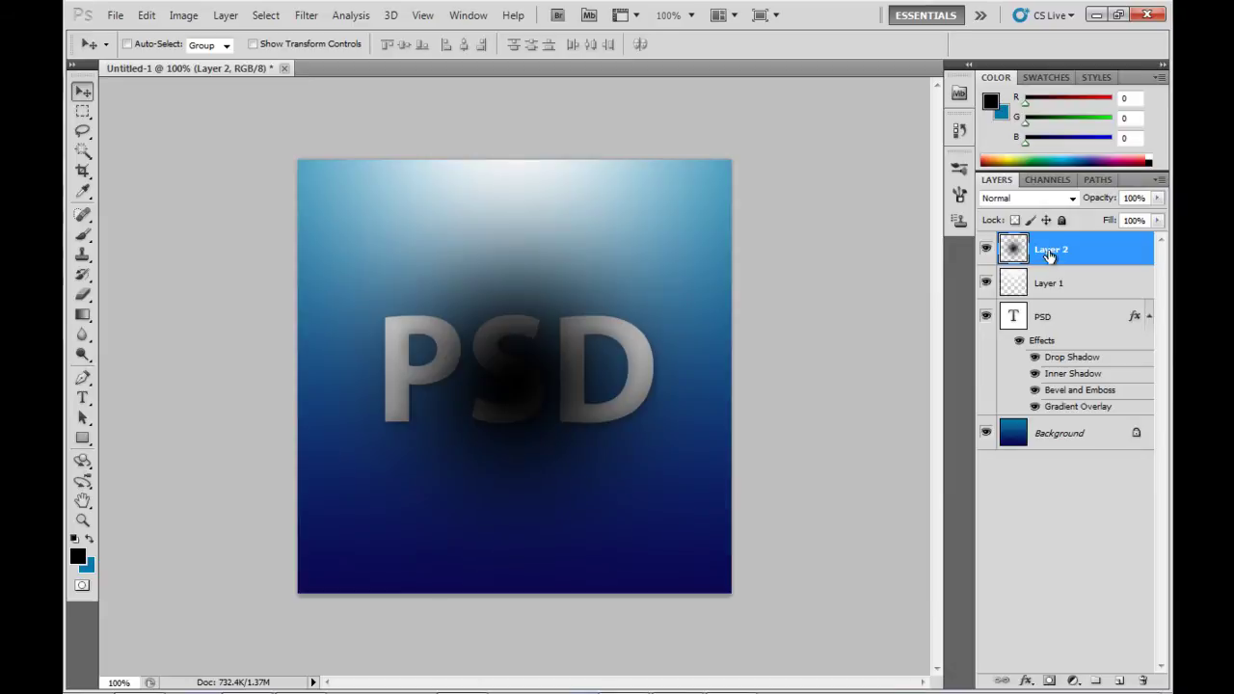
left_click_drag(1051, 252, 1060, 399)
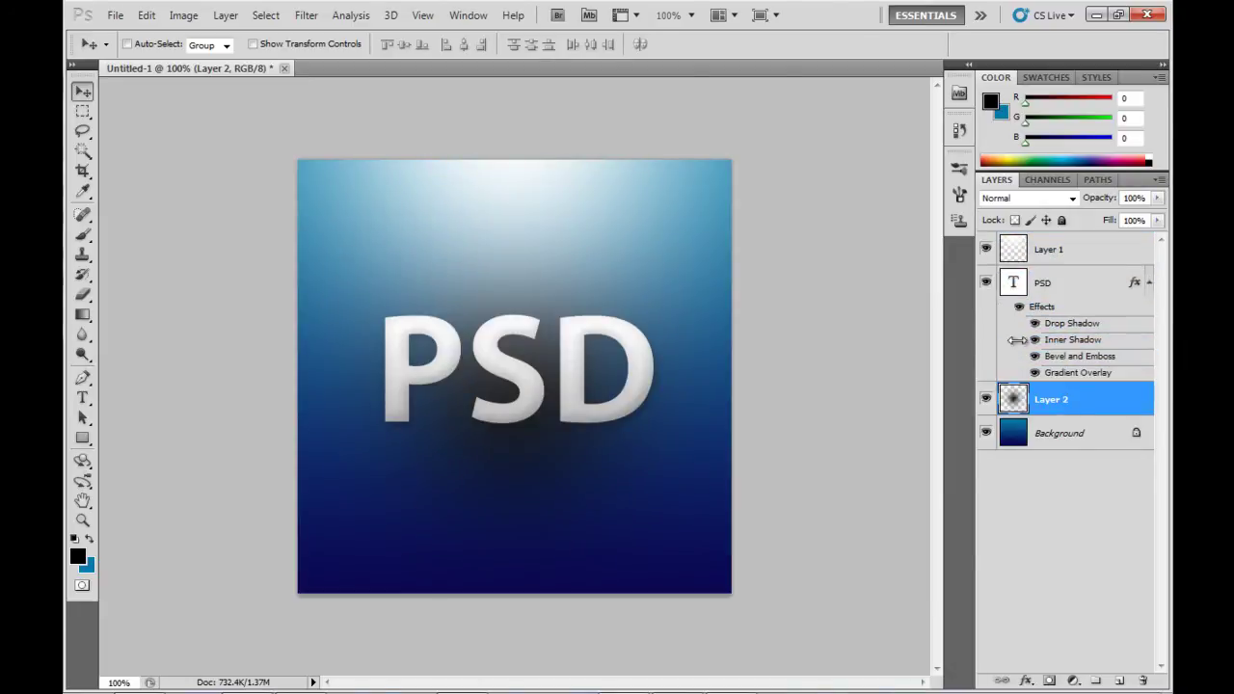
left_click(309, 17)
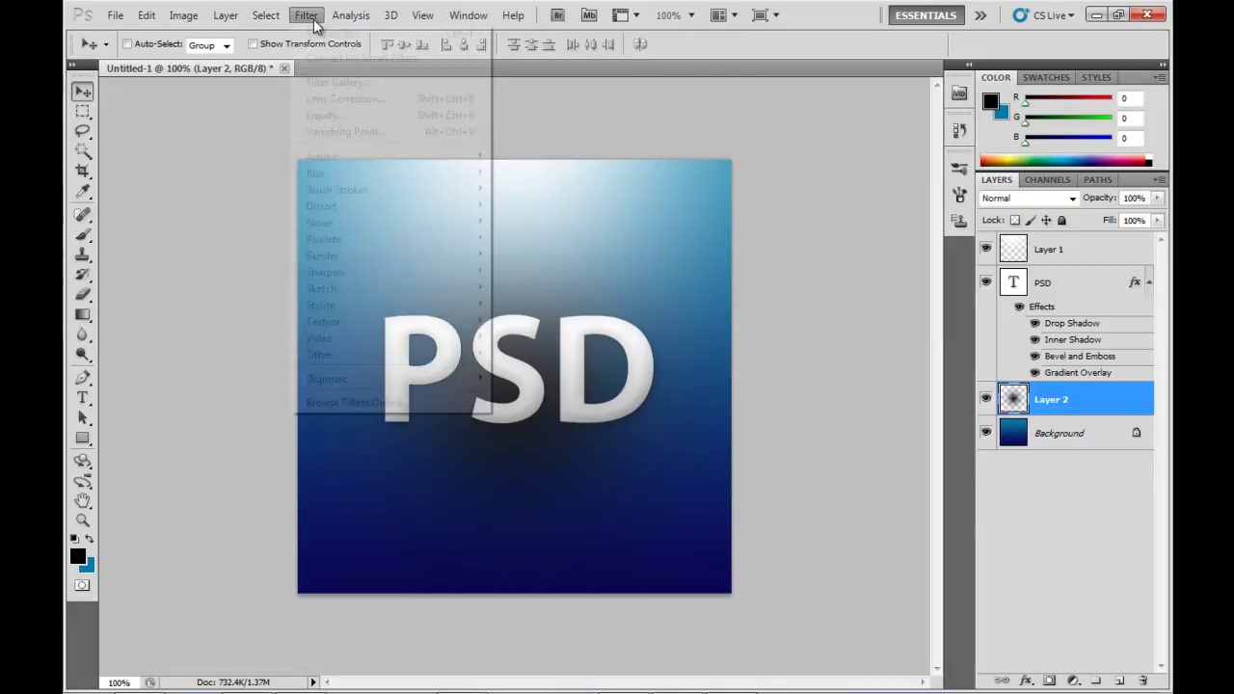
mouse_move(429, 174)
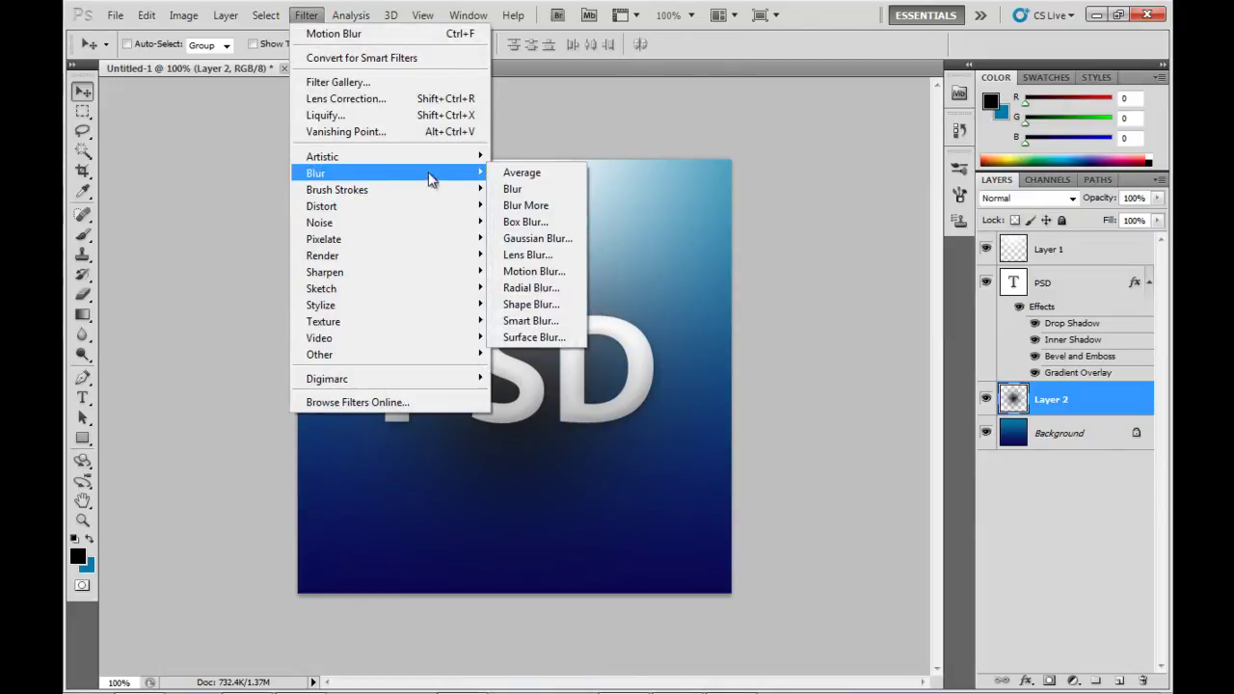
left_click(542, 273)
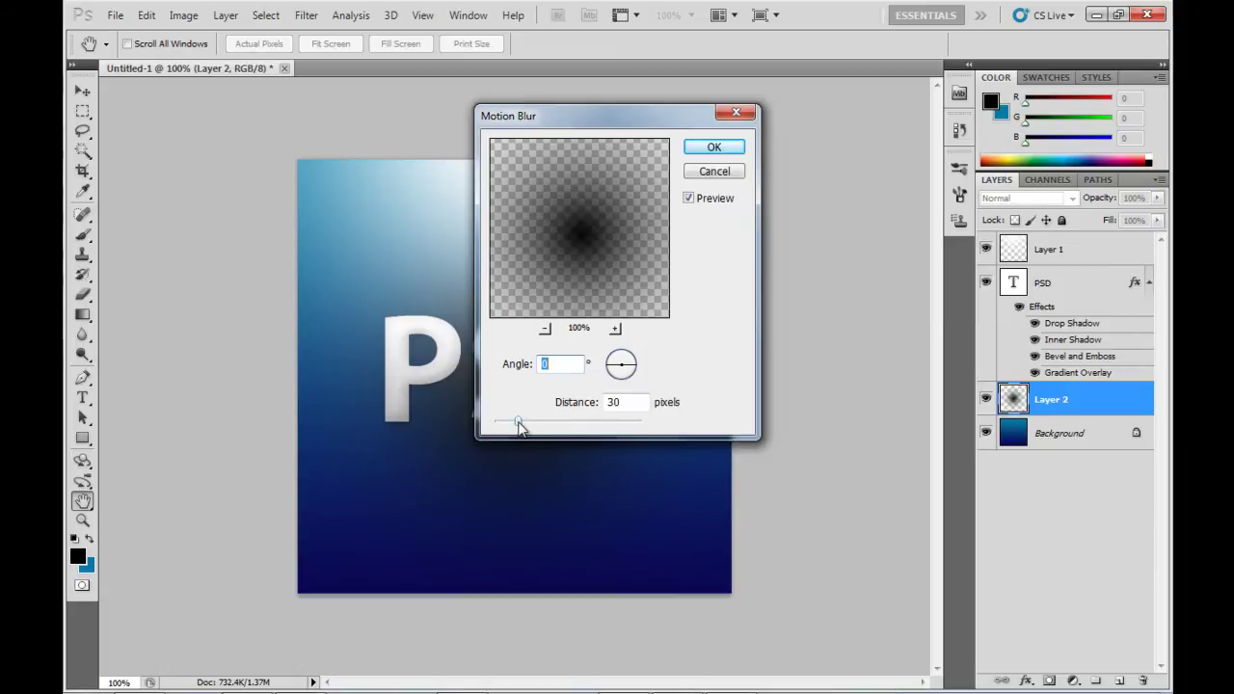
left_click(714, 148)
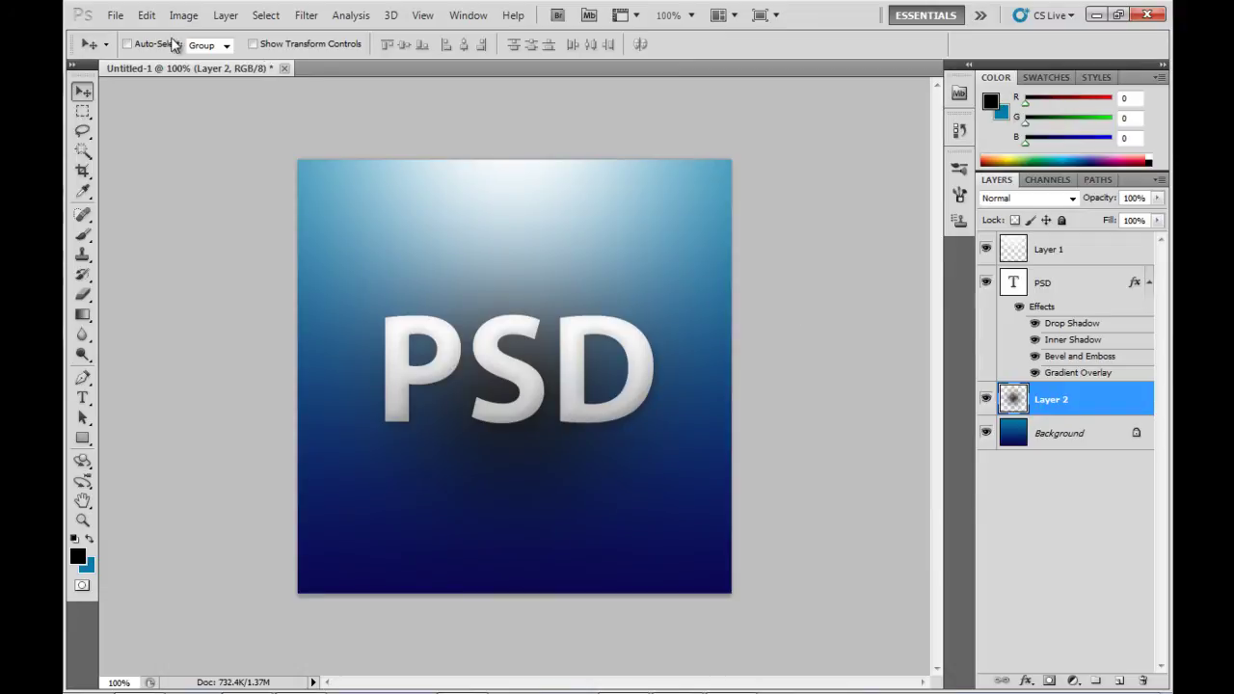
left_click(147, 16)
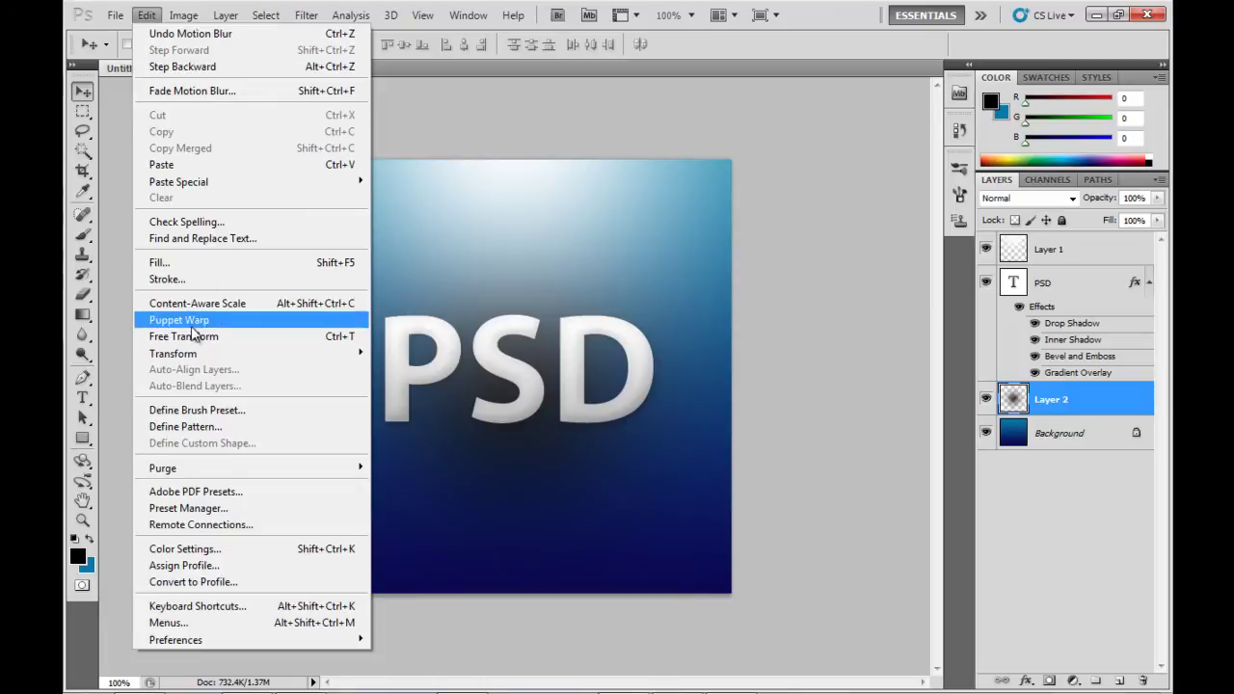
Free Transform Layer 2 into a thin flat strip and position it just under the PSD letters.
left_click(194, 342)
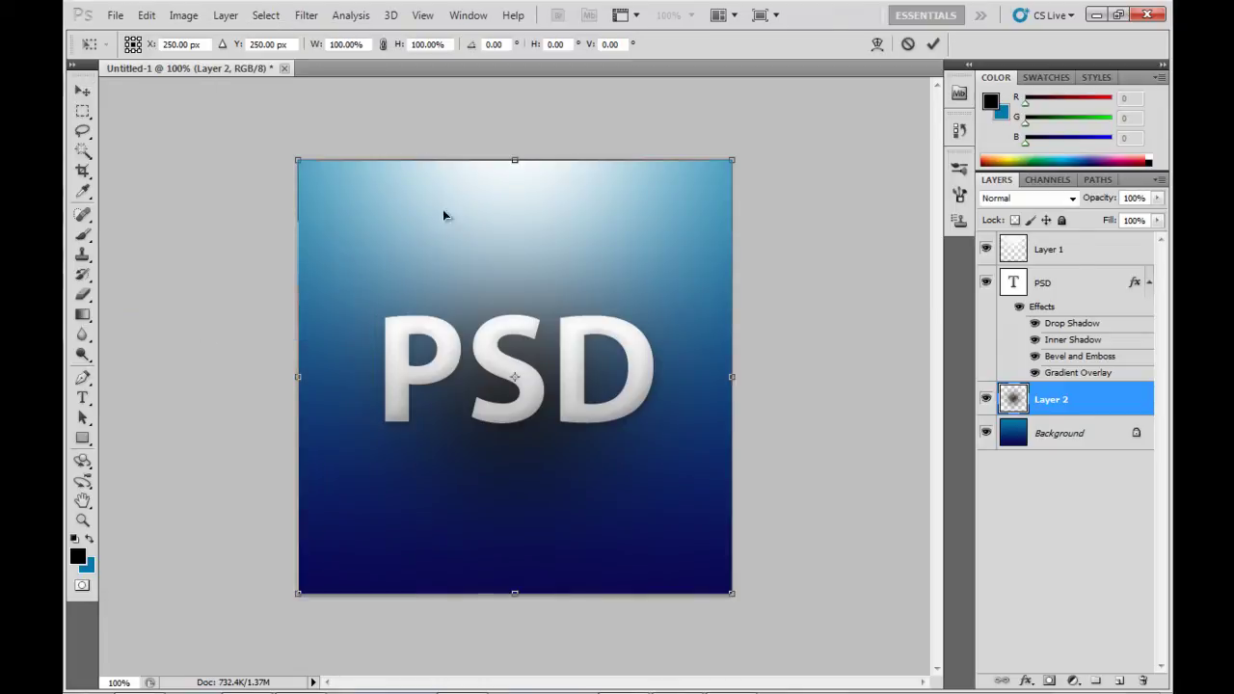
left_click_drag(518, 165, 541, 537)
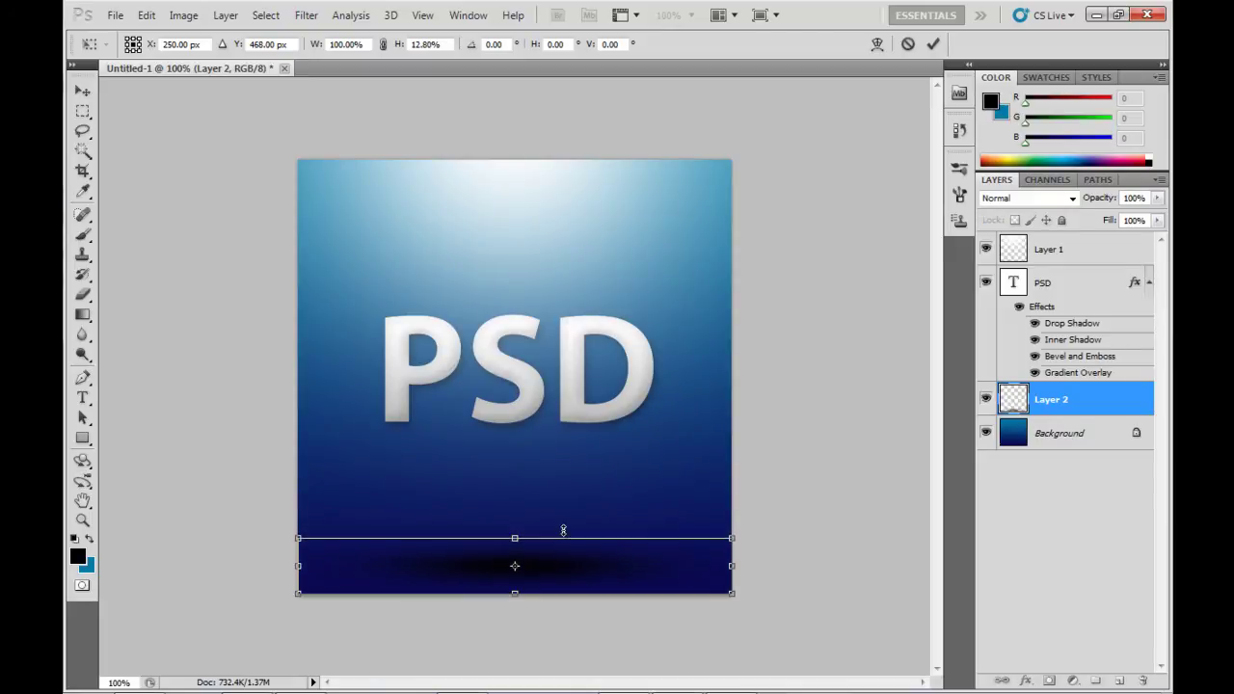
left_click(933, 43)
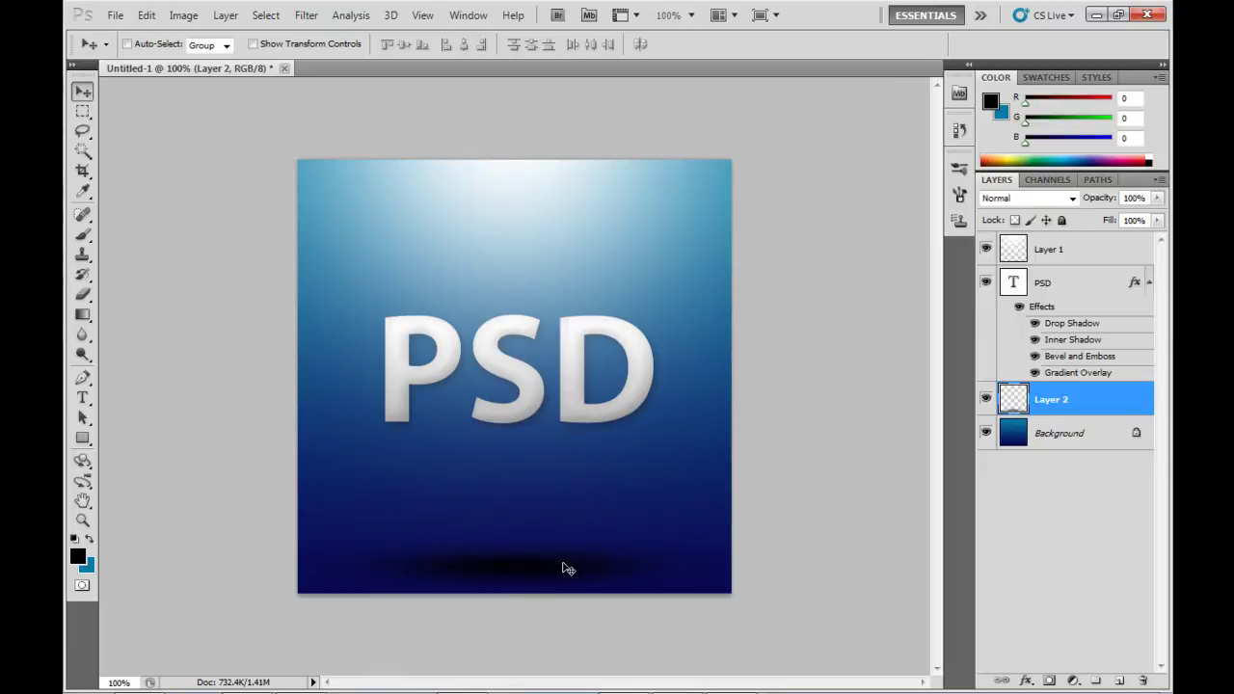
left_click_drag(565, 568, 546, 415)
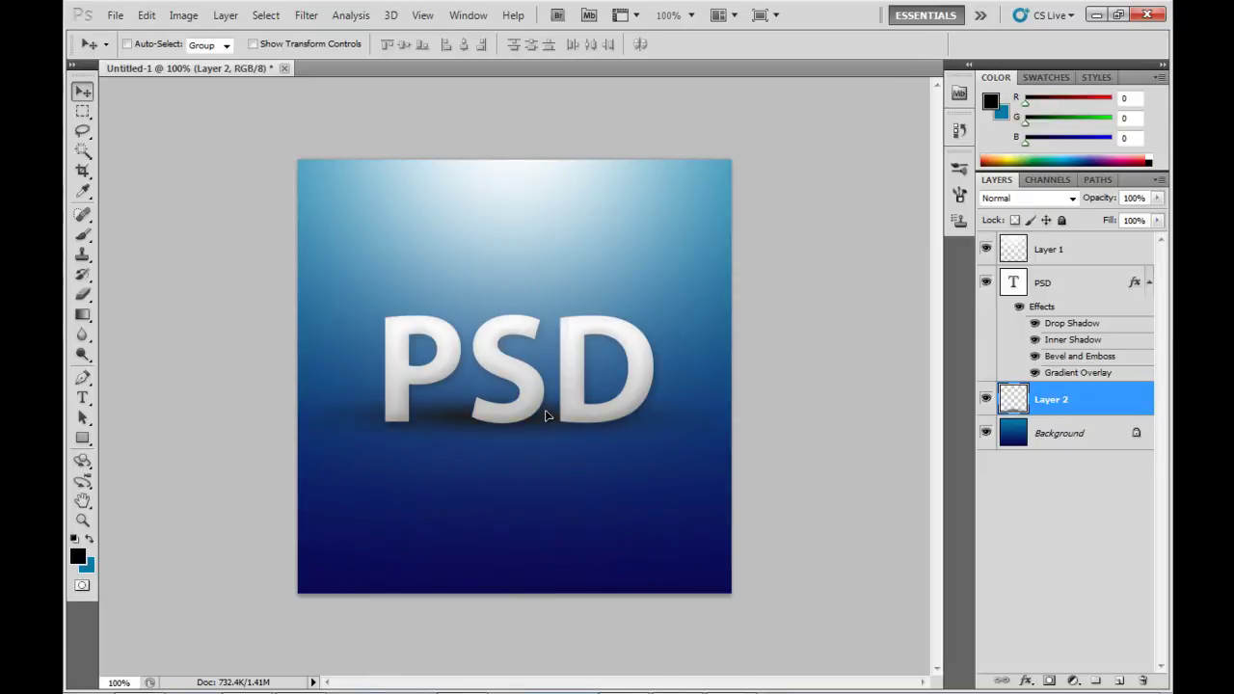
key("Down")
key("Down")
key("Down")
key("Down")
key("Down")
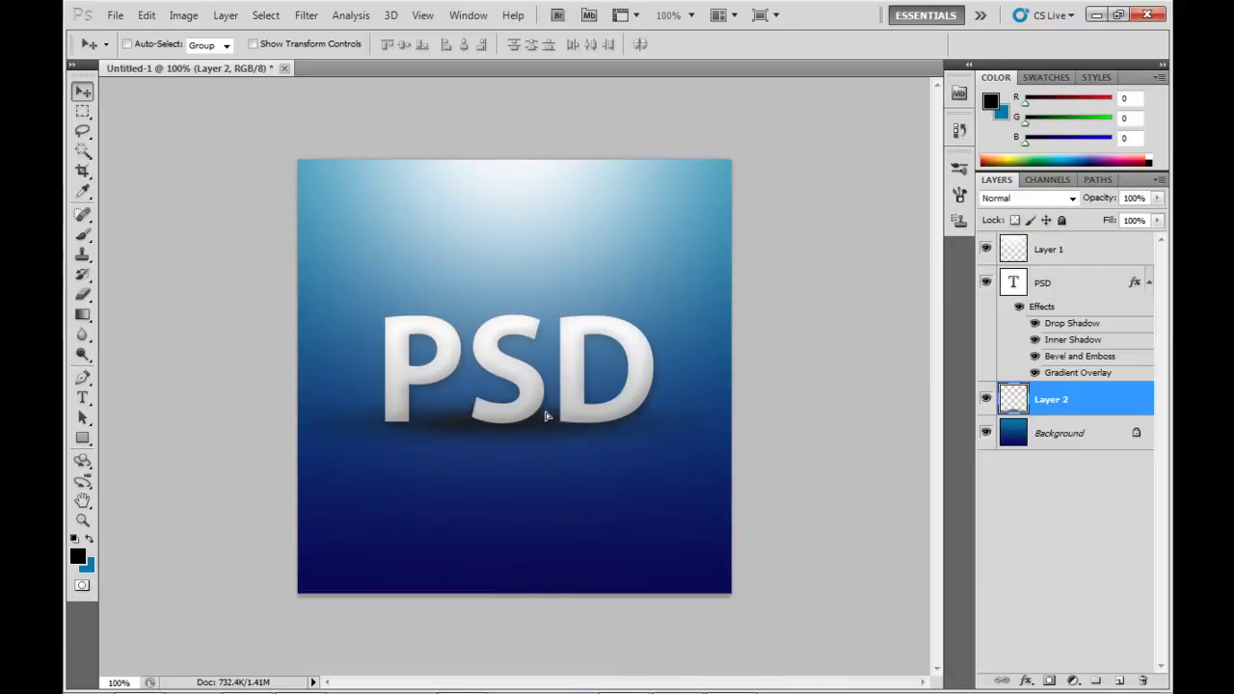
left_click_drag(556, 435, 552, 424)
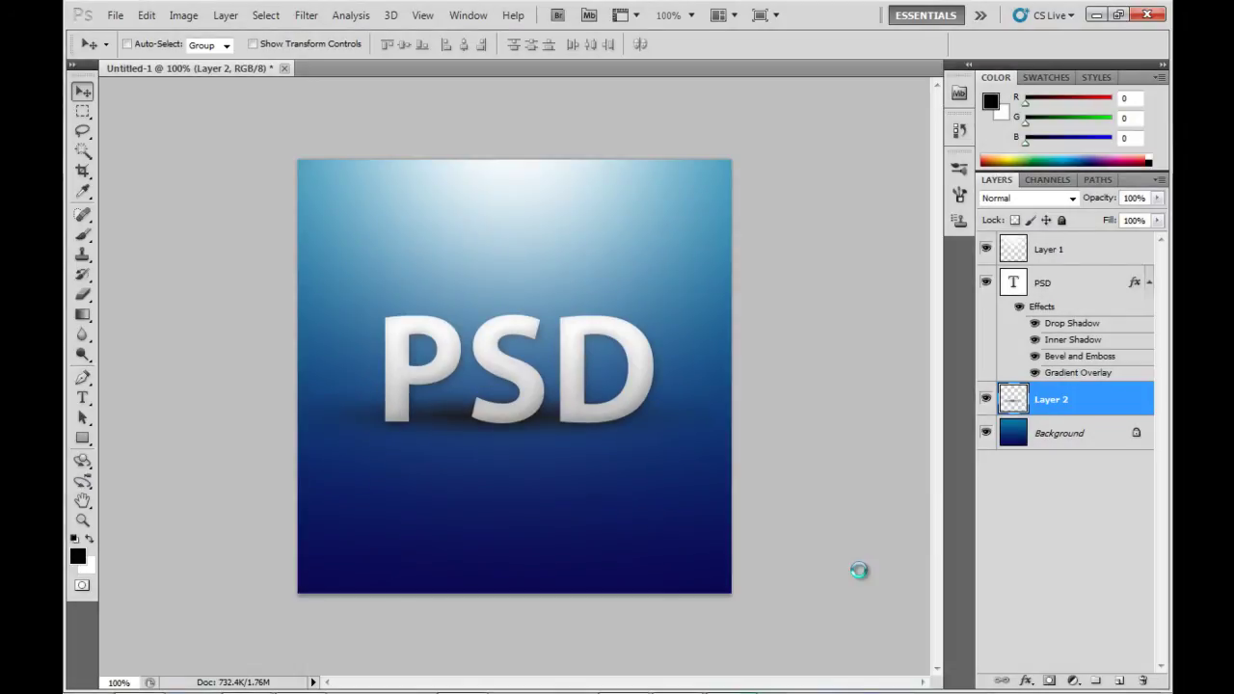
Create a new 500 × 500 px document.
key("ctrl+n")
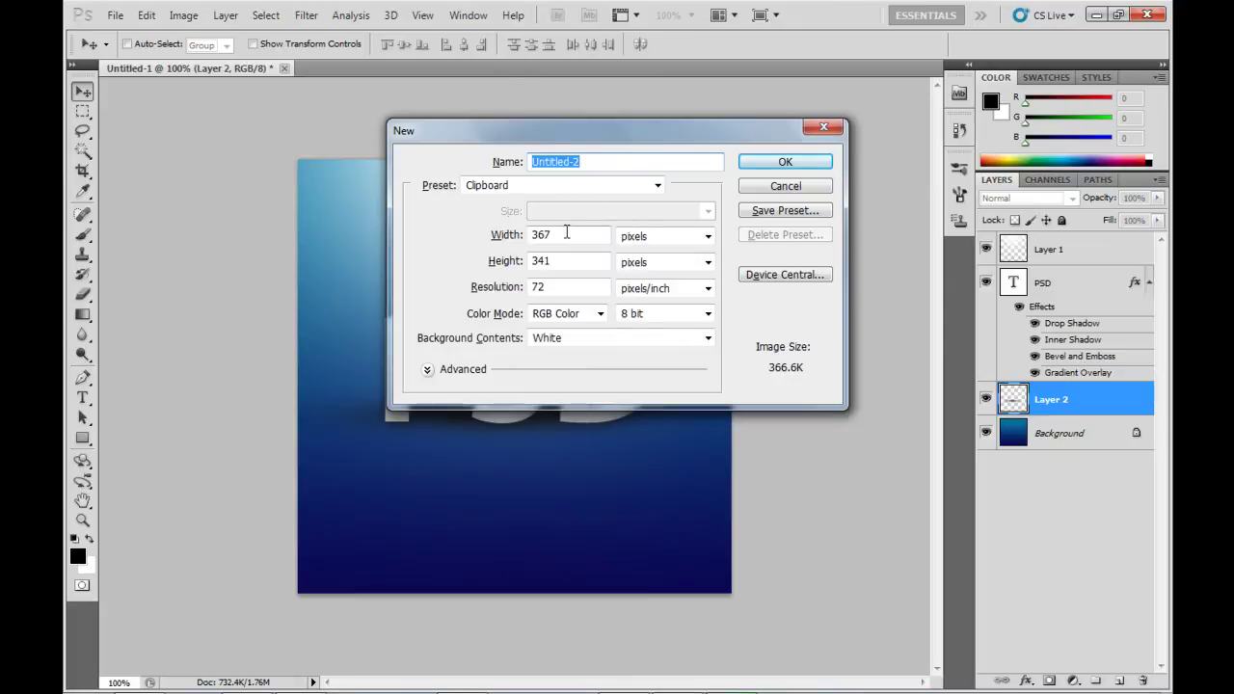
double_click(566, 232)
type("500")
key("Tab")
key("Tab")
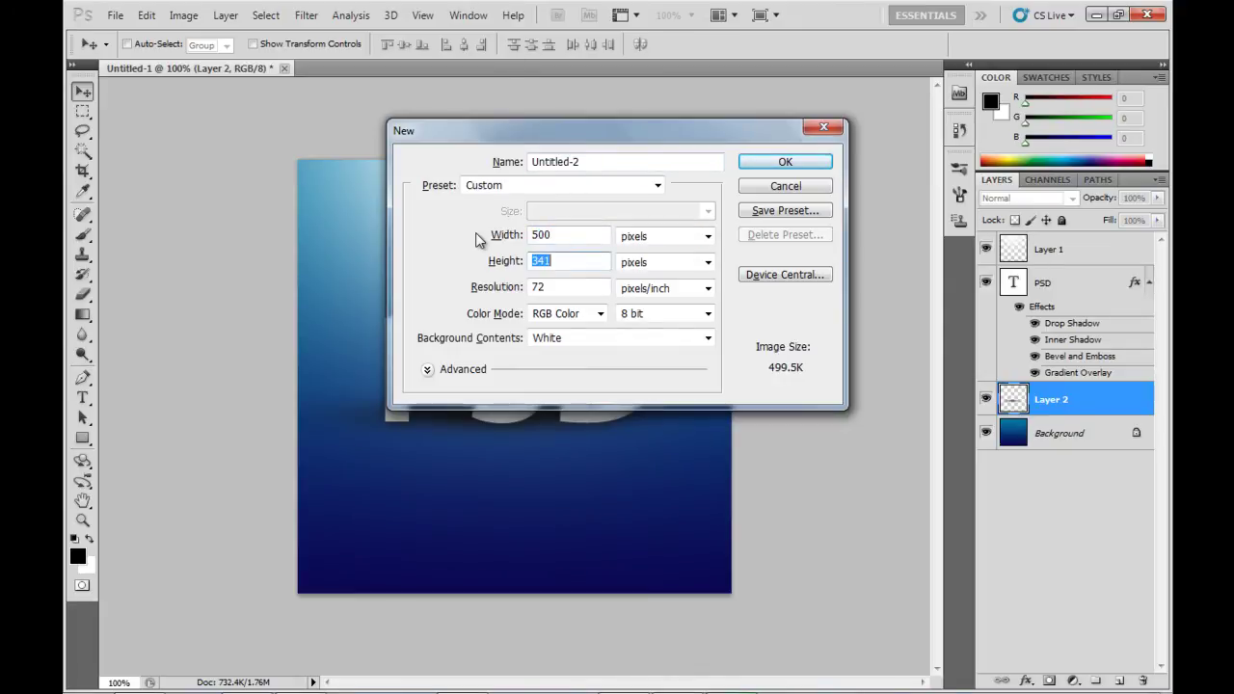
type("500")
key("Return")
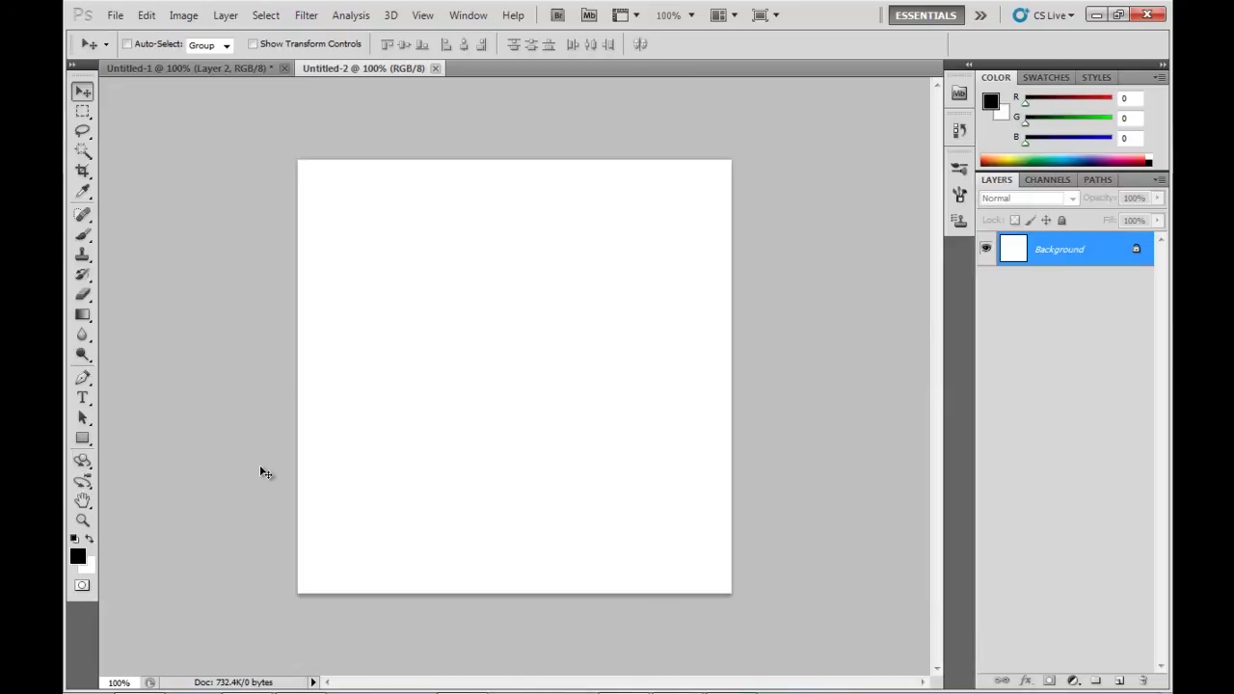
Fill the background with black and add an empty Layer 1 above it.
key("shift+F5")
key("Return")
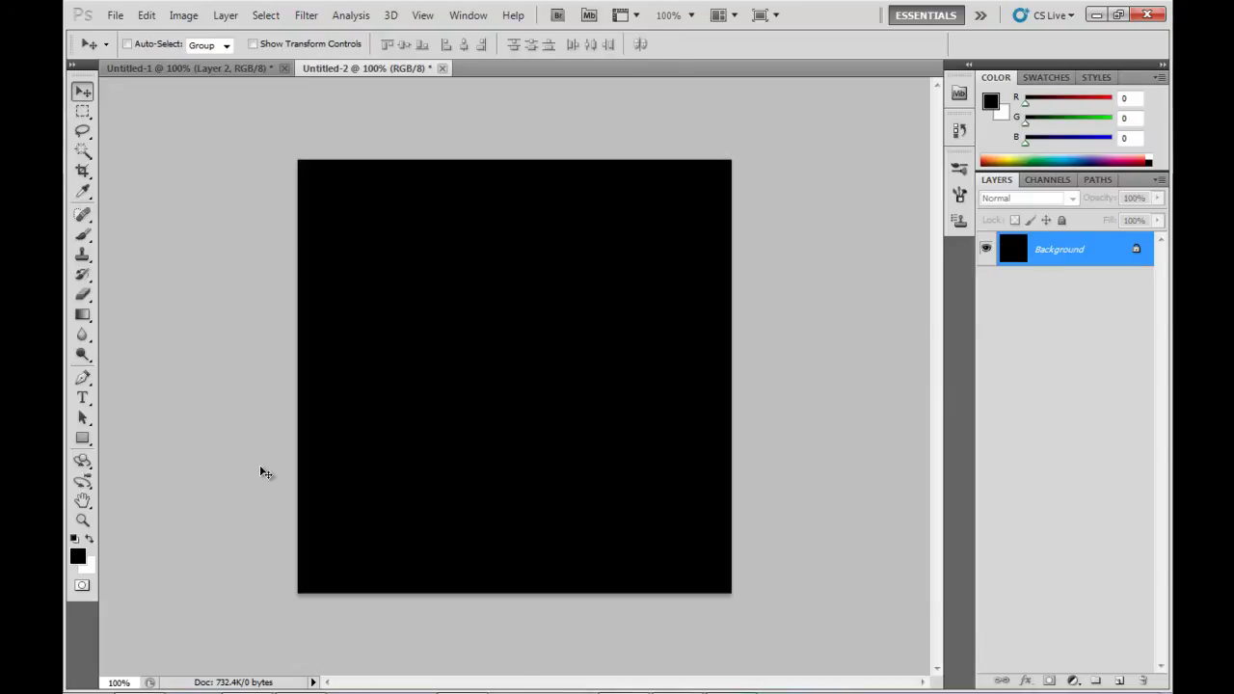
key("ctrl+shift+n")
key("Return")
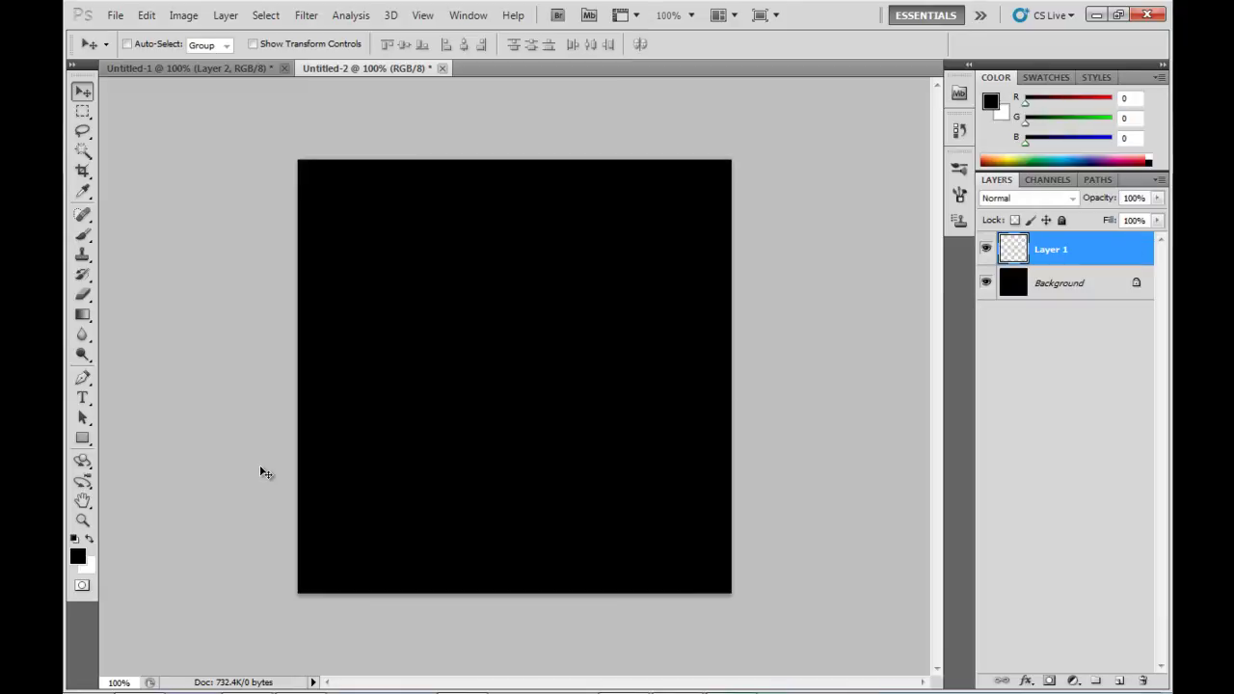
Render Clouds inside a 50 px feathered lasso loop at the canvas centre, then deselect.
left_click(82, 132)
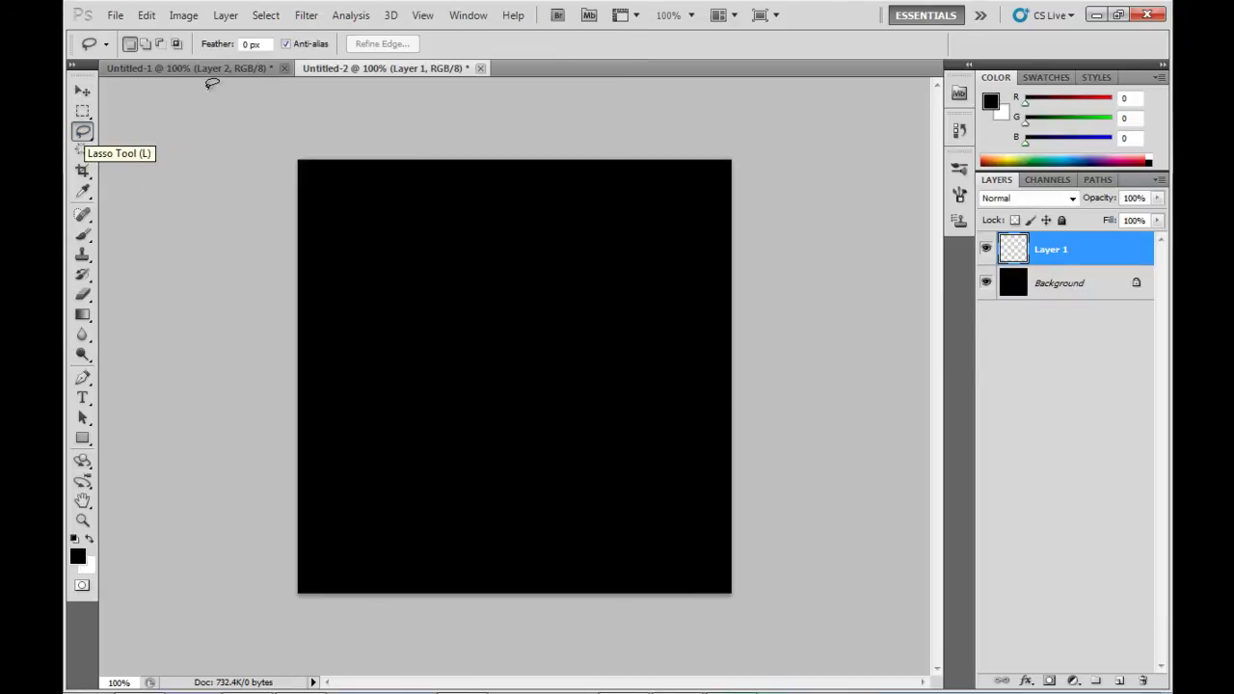
left_click_drag(263, 44, 229, 44)
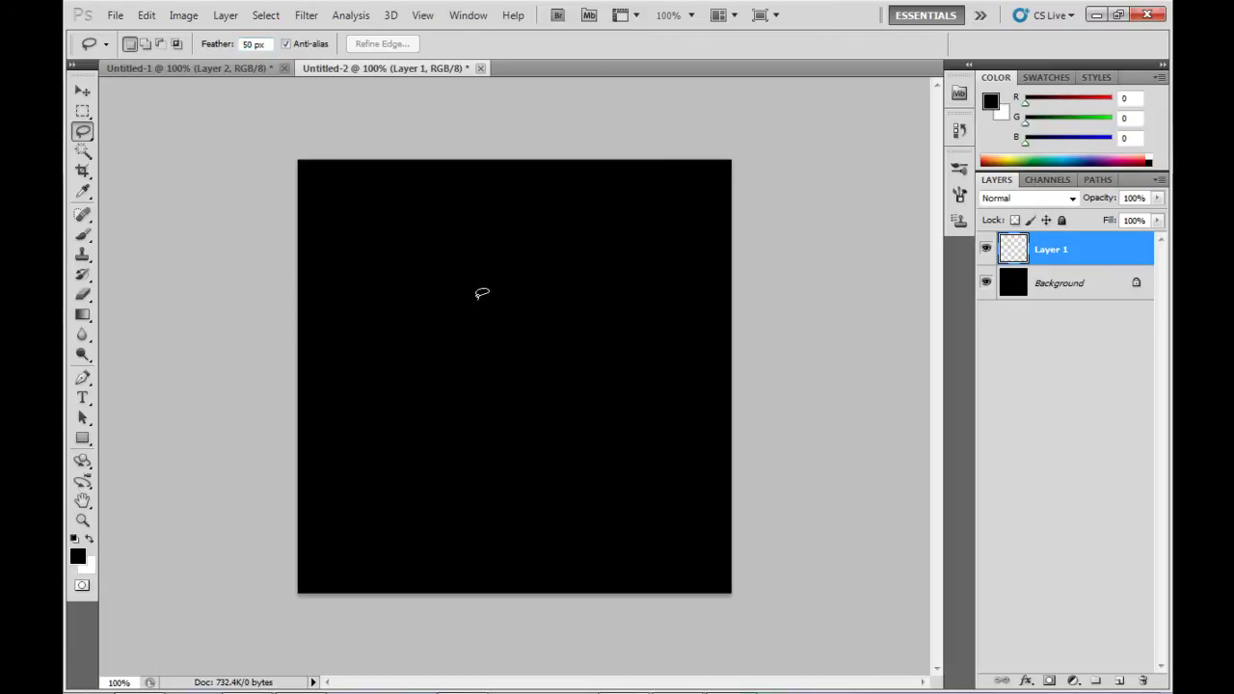
mouse_move(479, 295)
left_mouse_down()
mouse_move(420, 431)
mouse_move(519, 499)
mouse_move(627, 356)
mouse_move(553, 287)
mouse_move(479, 295)
left_mouse_up()
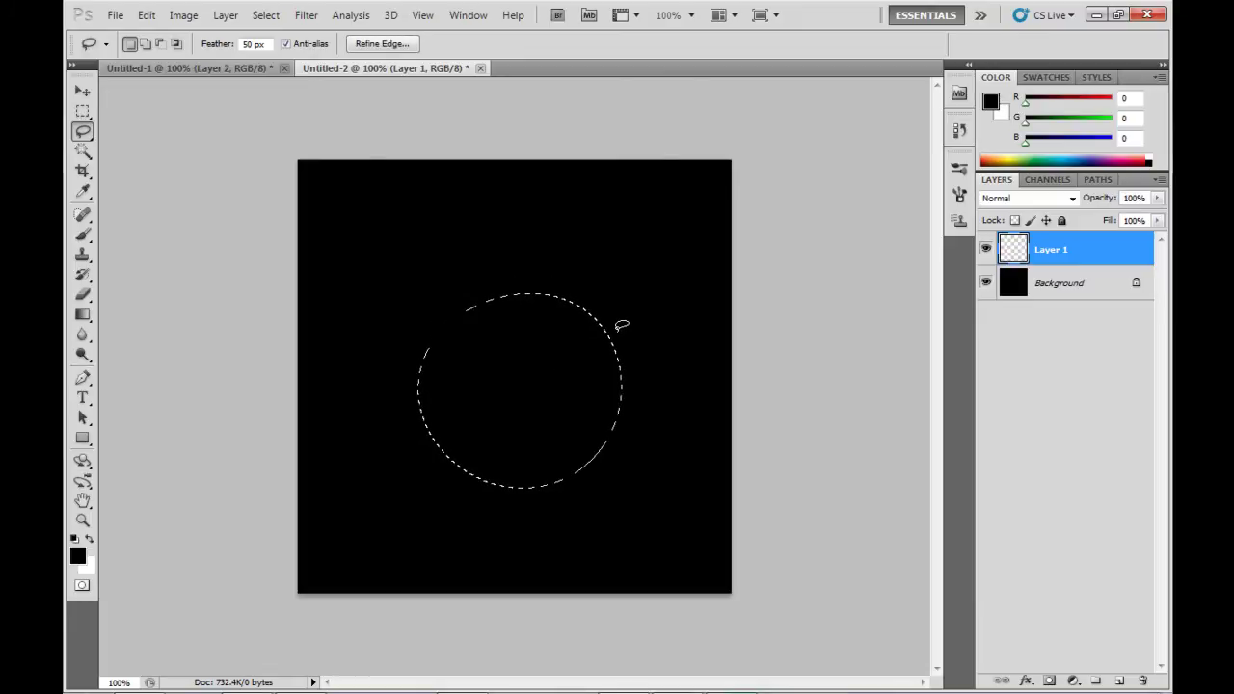
left_click(307, 17)
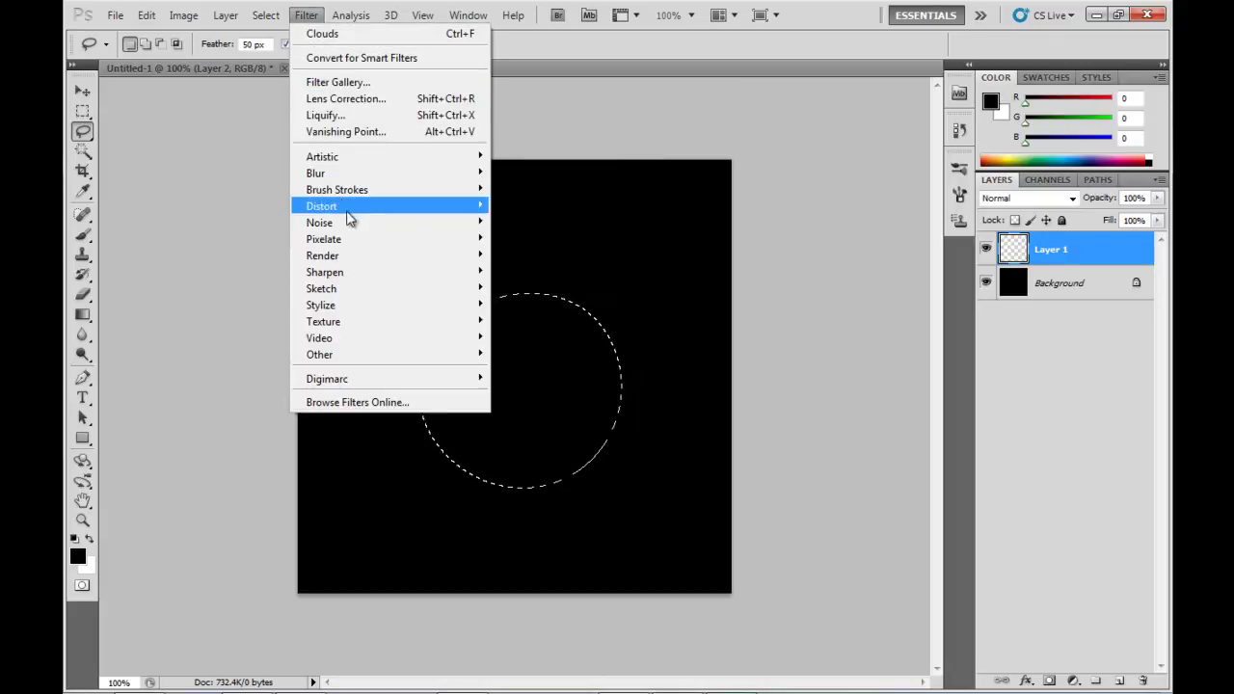
mouse_move(433, 255)
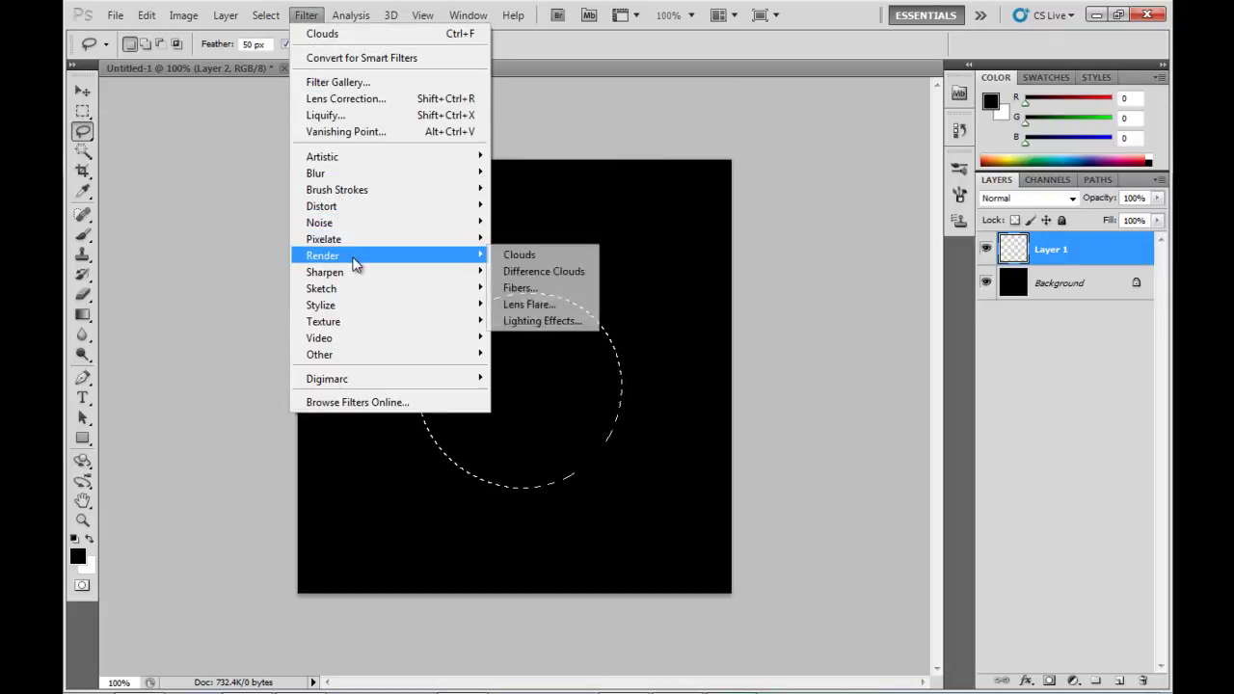
left_click(510, 254)
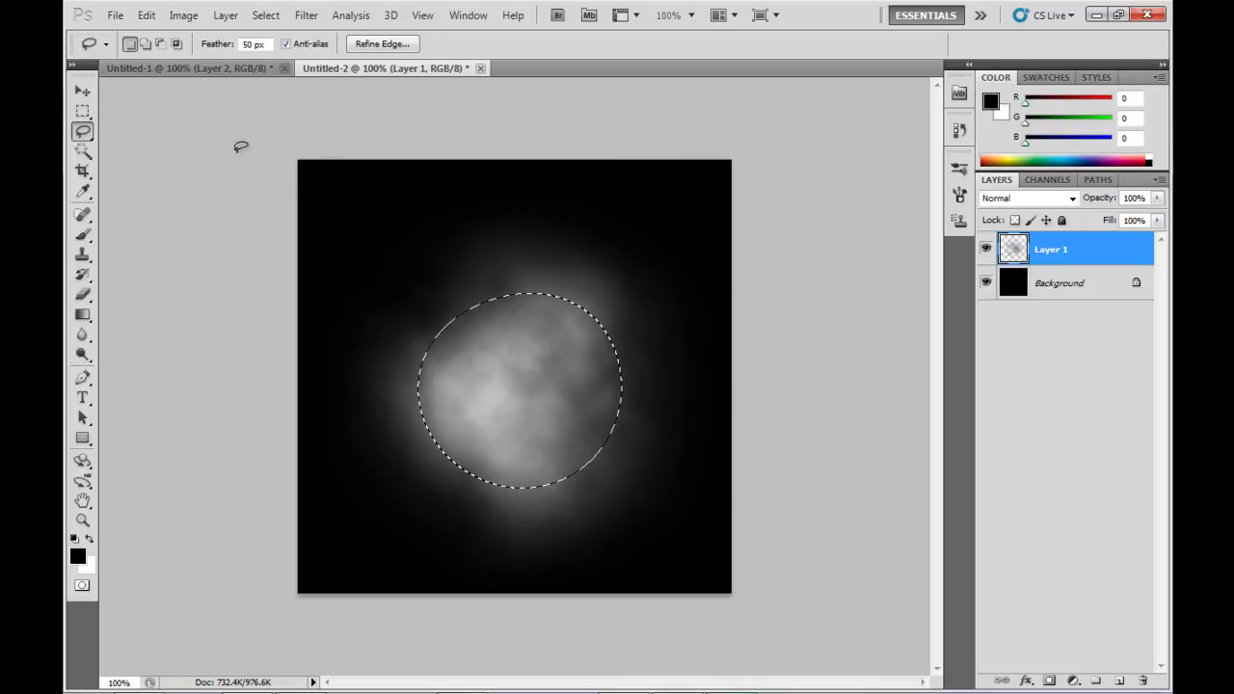
key("ctrl+d")
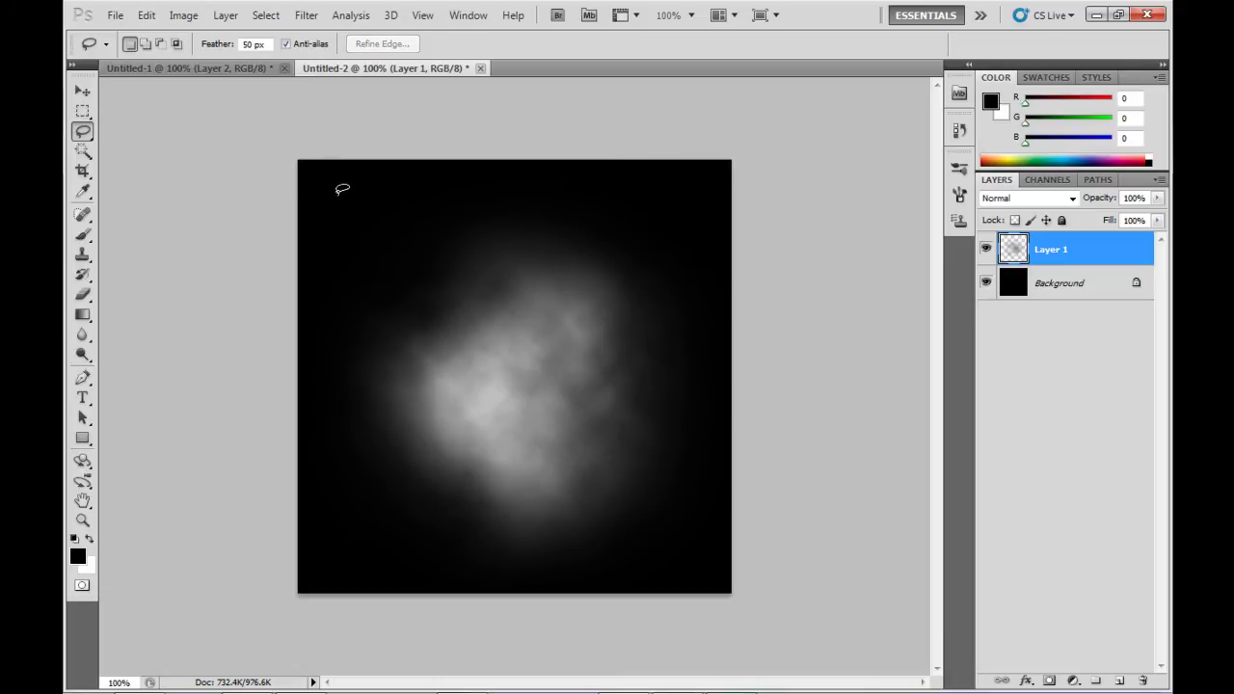
Put the cloud layer into Warp transform mode.
key("ctrl+t")
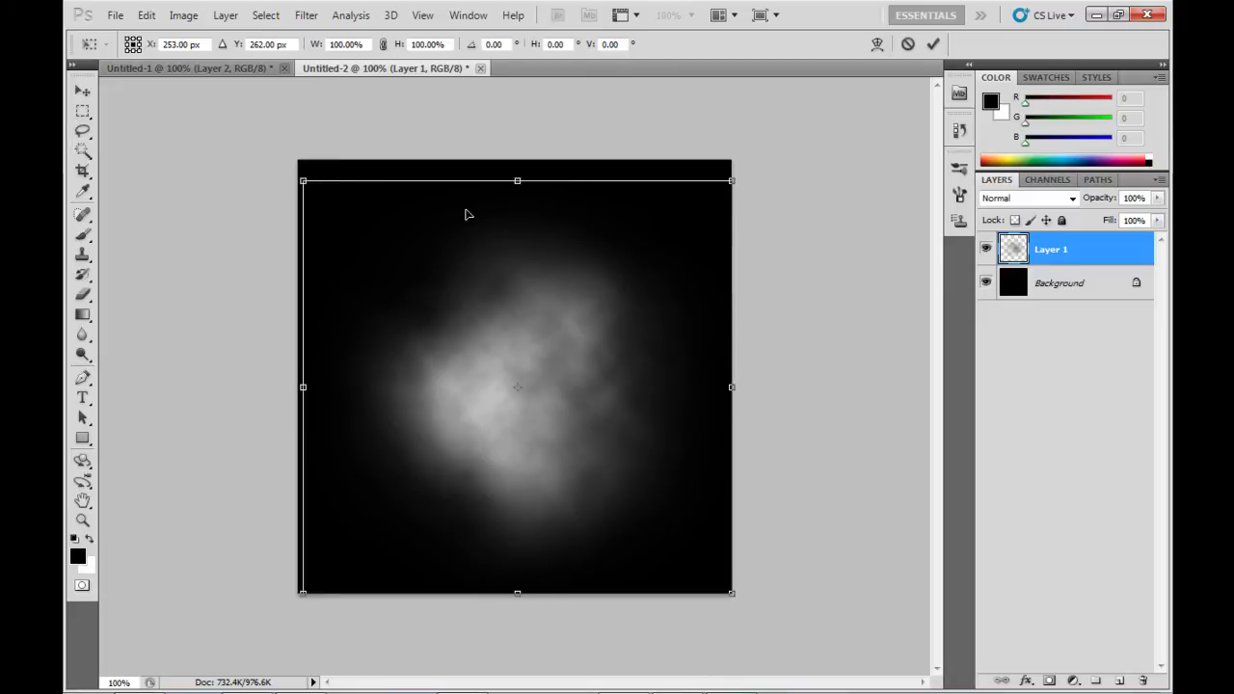
right_click(464, 249)
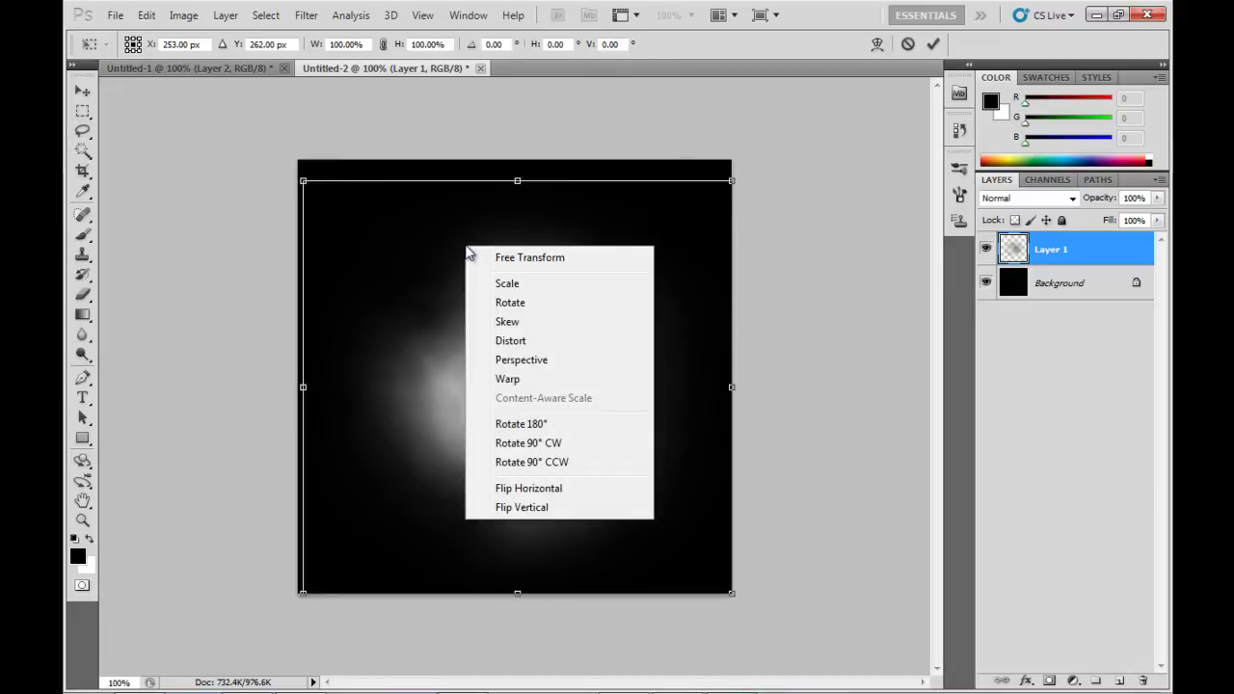
left_click(508, 379)
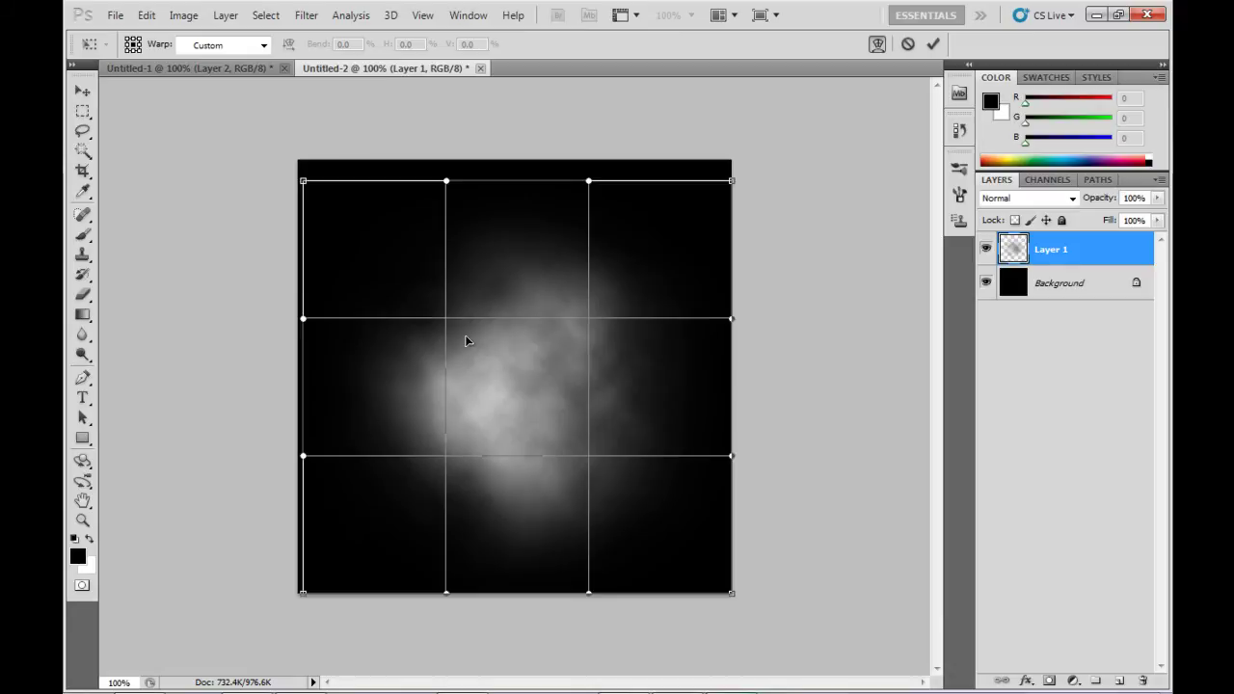
Drag the warp mesh to bend the clouds into a curved swirl toward the lower right.
left_click_drag(468, 340, 578, 481)
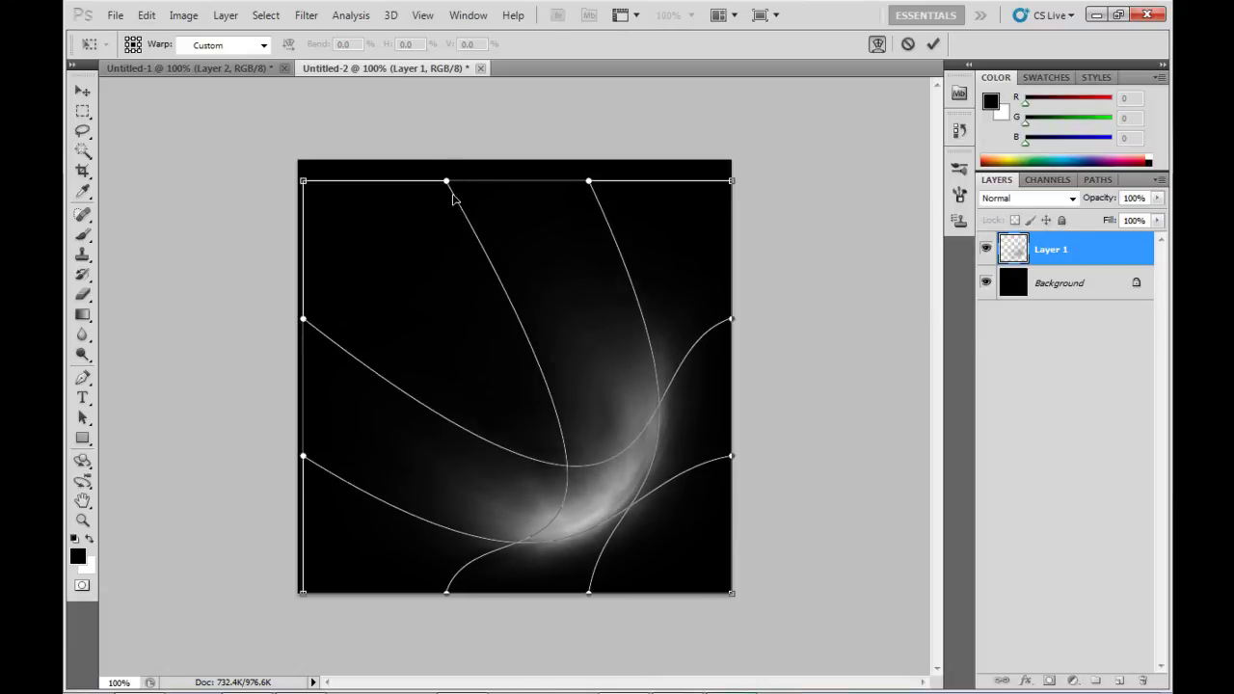
left_click_drag(449, 183, 556, 296)
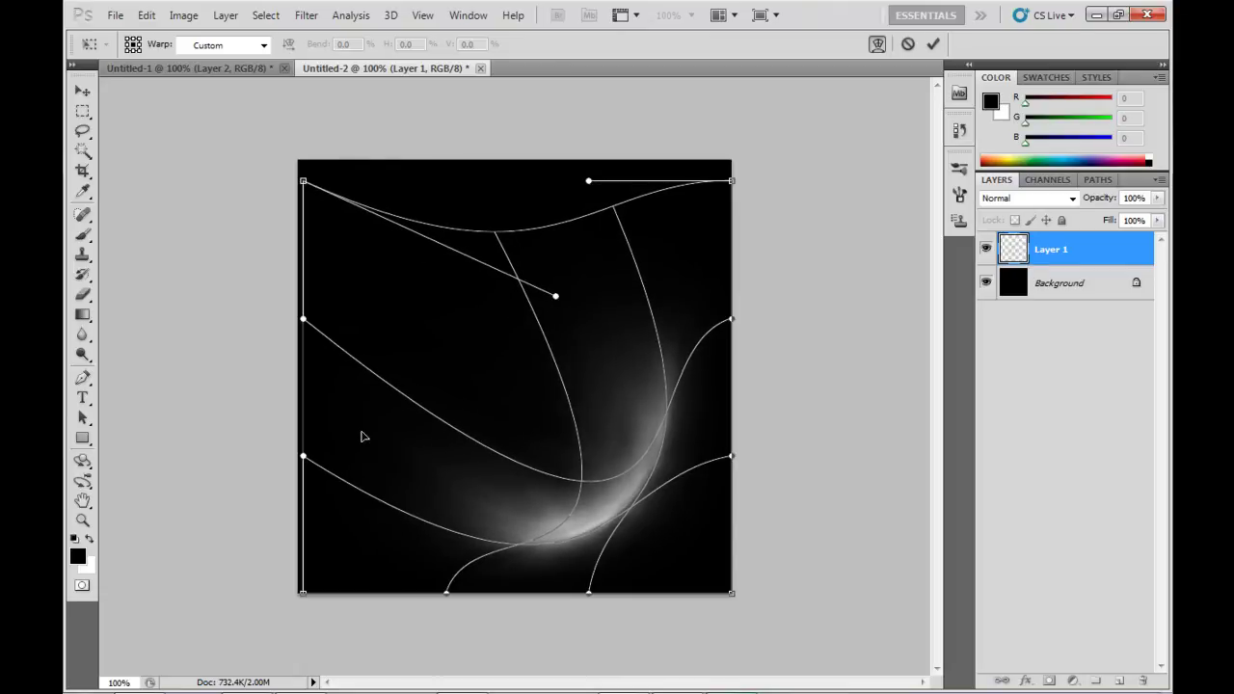
left_click_drag(304, 457, 193, 255)
left_click_drag(733, 326, 698, 227)
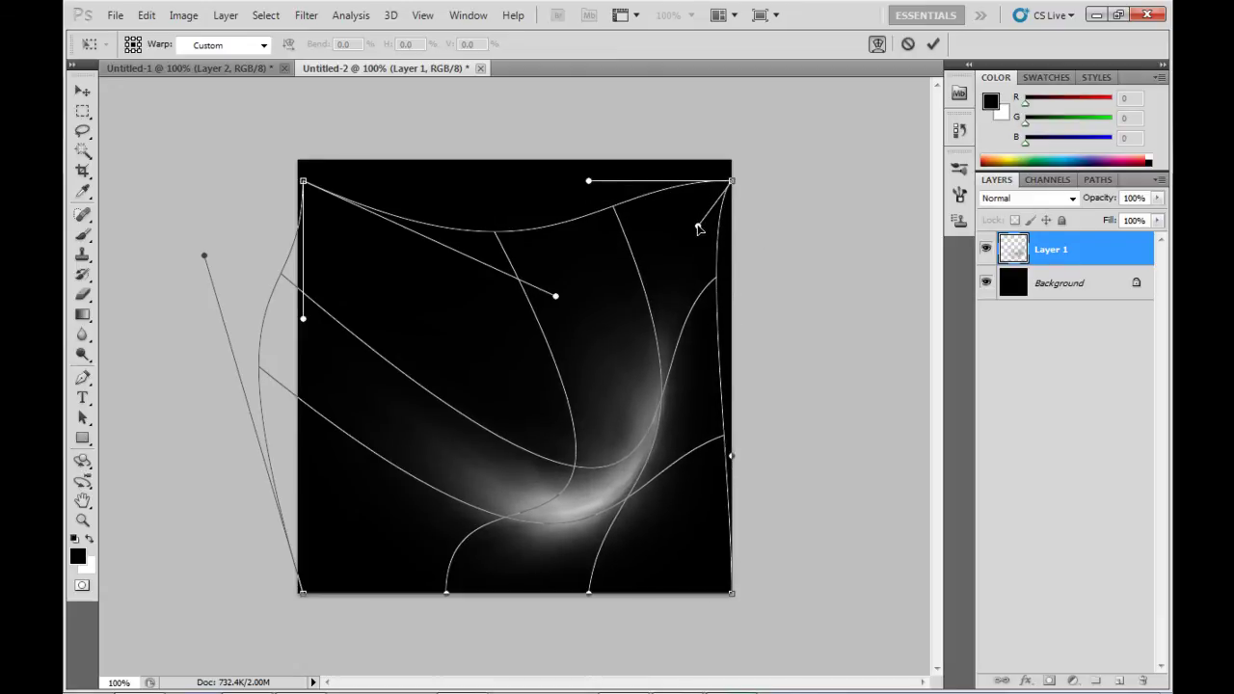
left_click_drag(585, 190, 388, 128)
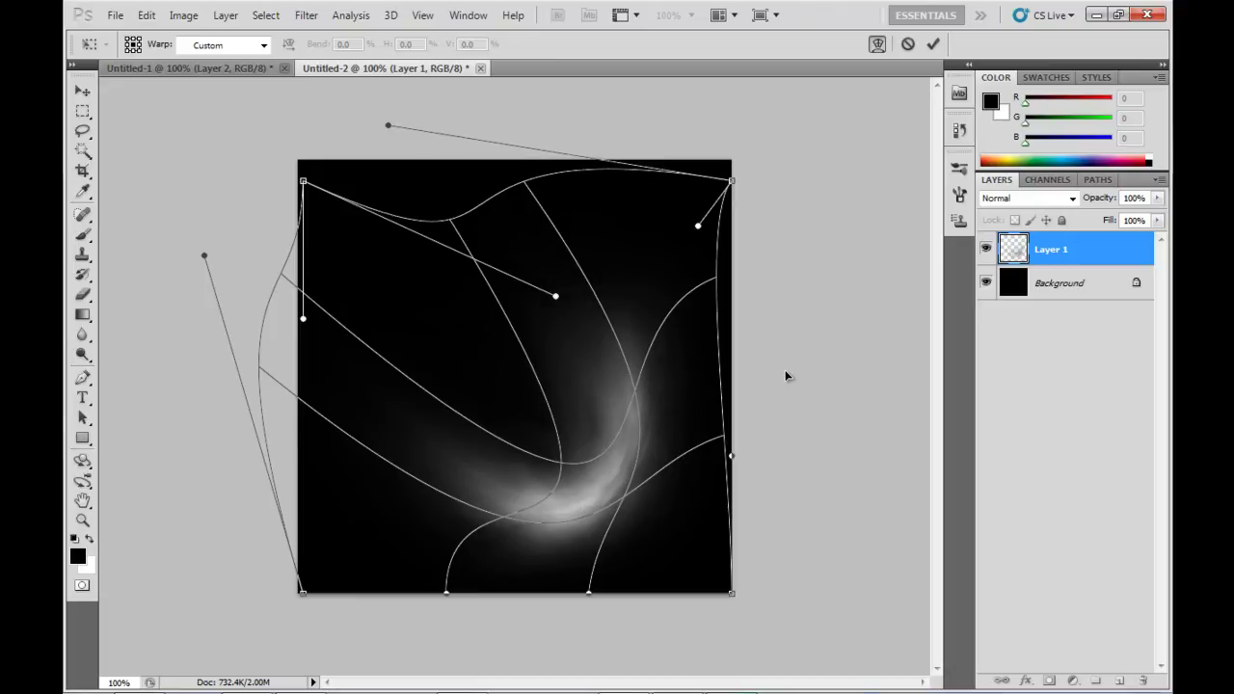
Commit the warp so the curved cloud swoosh is applied to Layer 1.
left_click(934, 43)
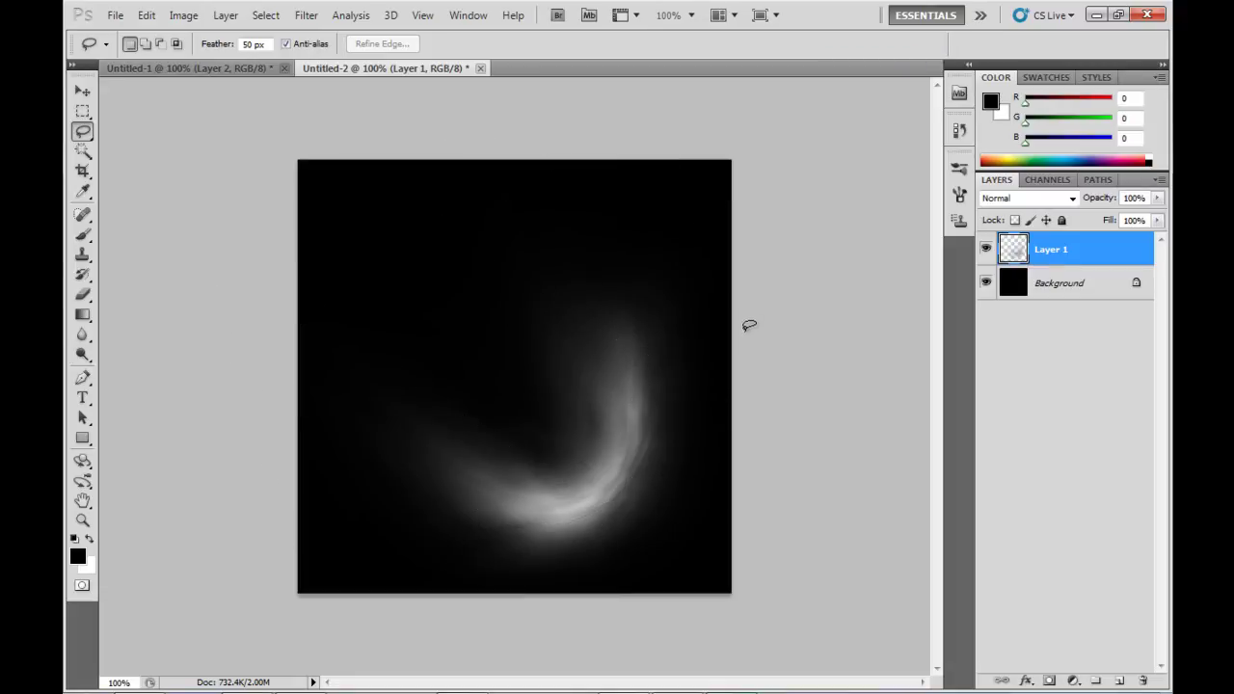